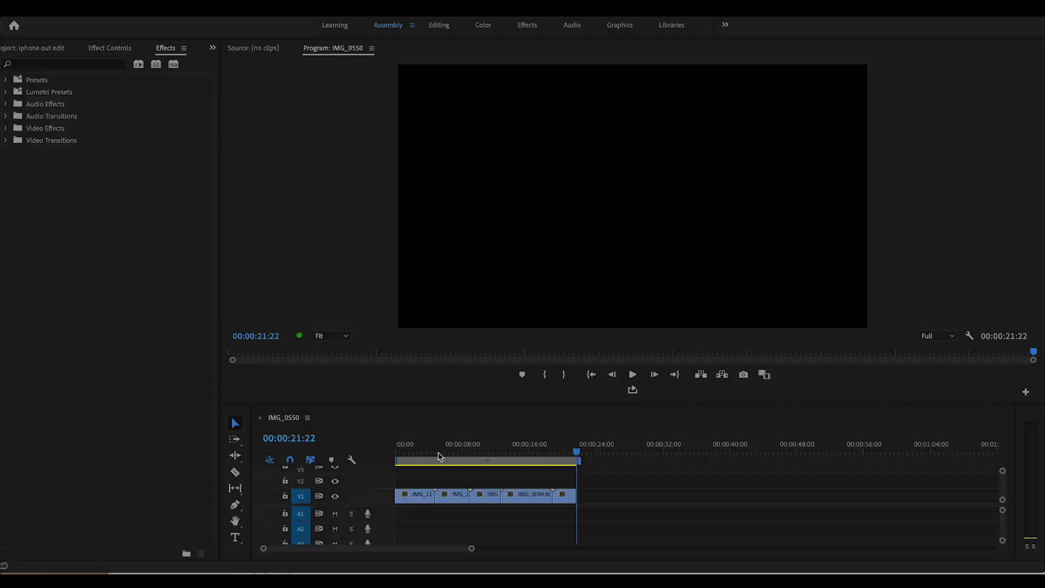
# Scrub through the IMG_0550 sequence to review its five clips, ending back at the start of the timeline.
pyautogui.click(401, 450)
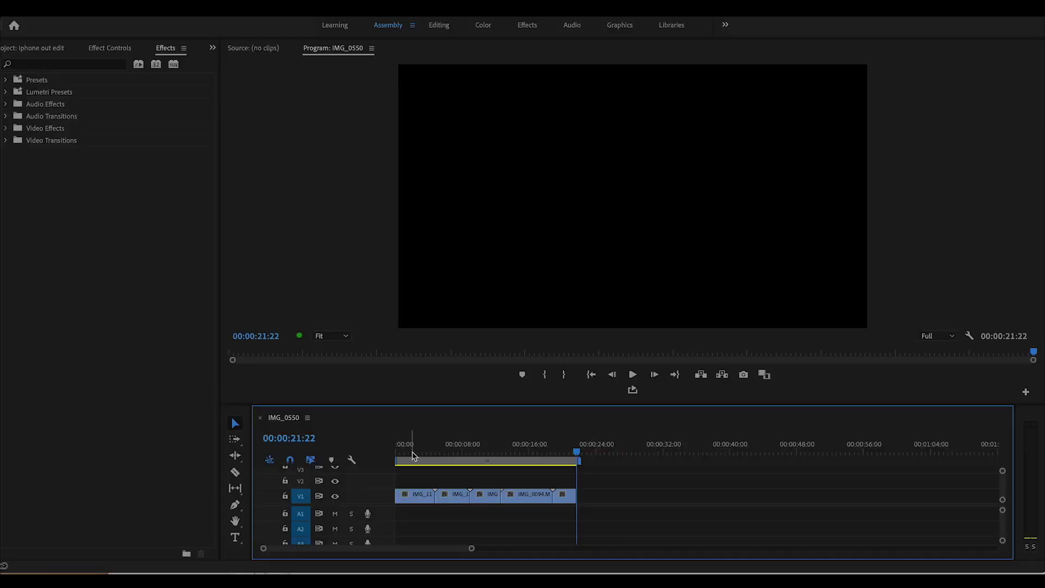
pyautogui.click(400, 449)
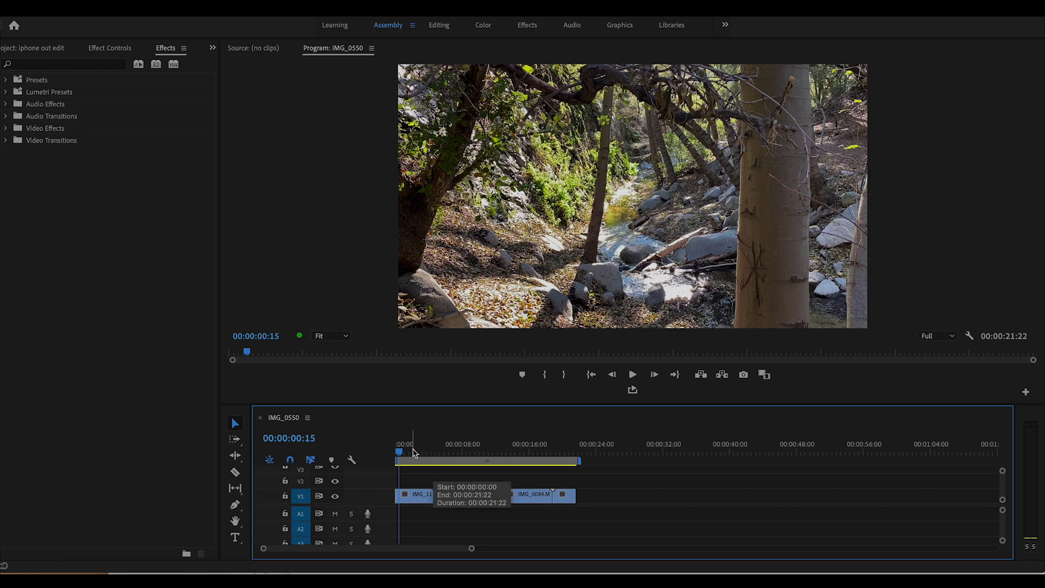
pyautogui.moveTo(403, 450); pyautogui.dragTo(512, 449)
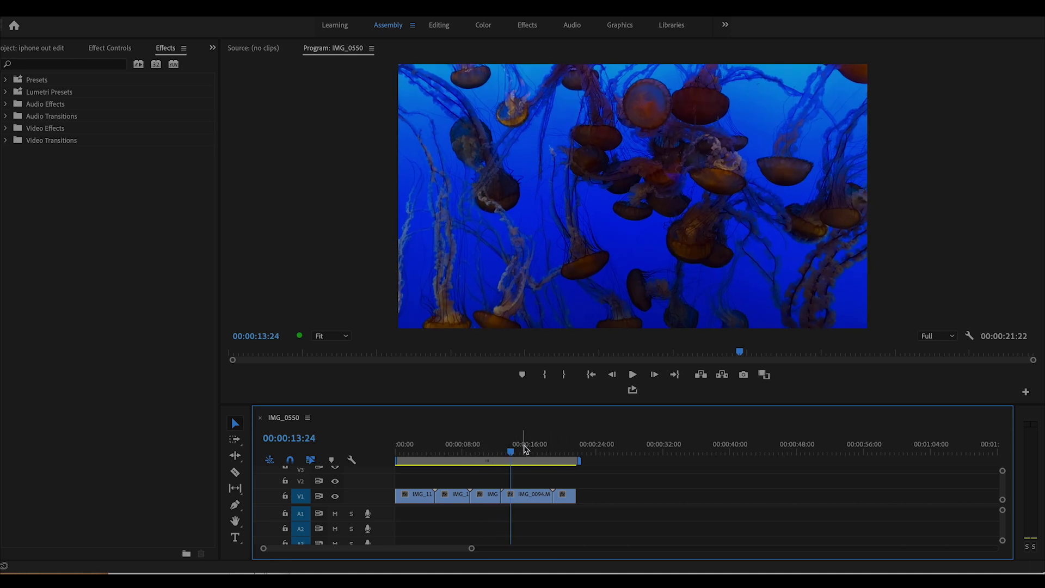
pyautogui.moveTo(516, 447); pyautogui.dragTo(563, 446)
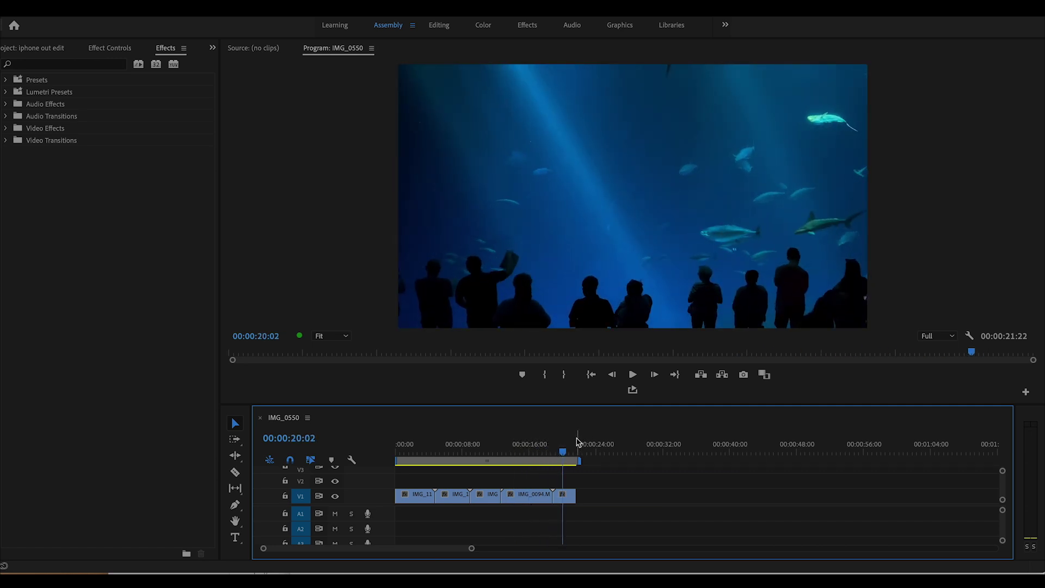
pyautogui.click(439, 449)
pyautogui.moveTo(439, 449); pyautogui.dragTo(392, 450)
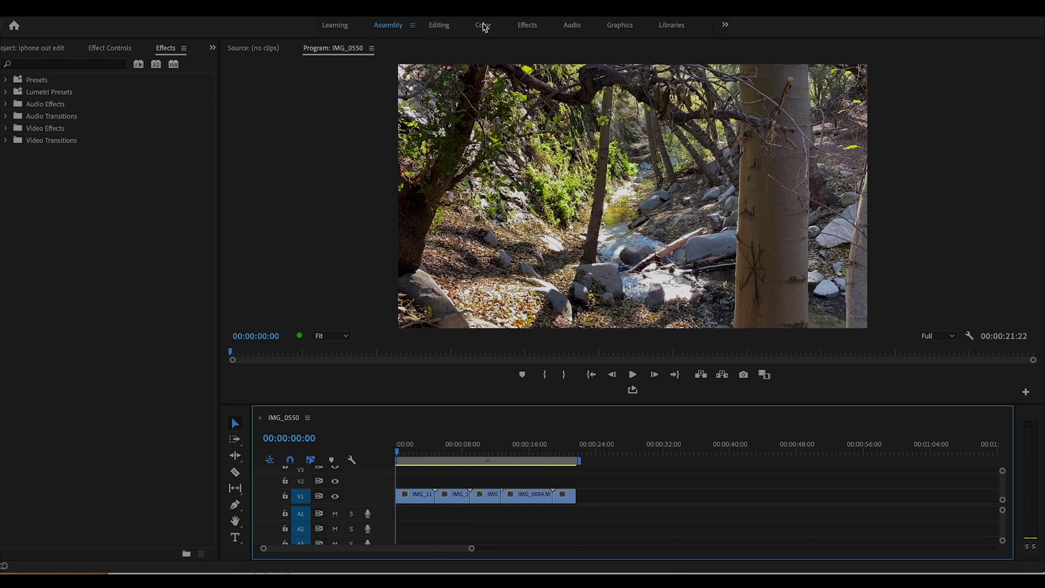
# Set up the Color workspace with the Lumetri Scopes and the Basic Correction settings for the first clip, IMG_1139.MOV.
pyautogui.click(483, 26)
pyautogui.click(80, 54)
pyautogui.click(35, 52)
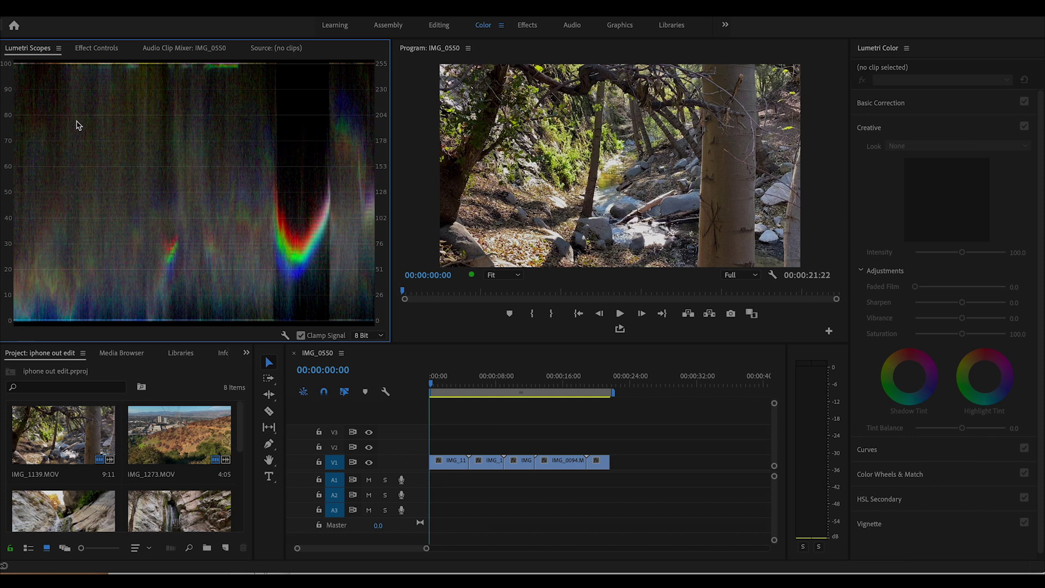
pyautogui.click(947, 104)
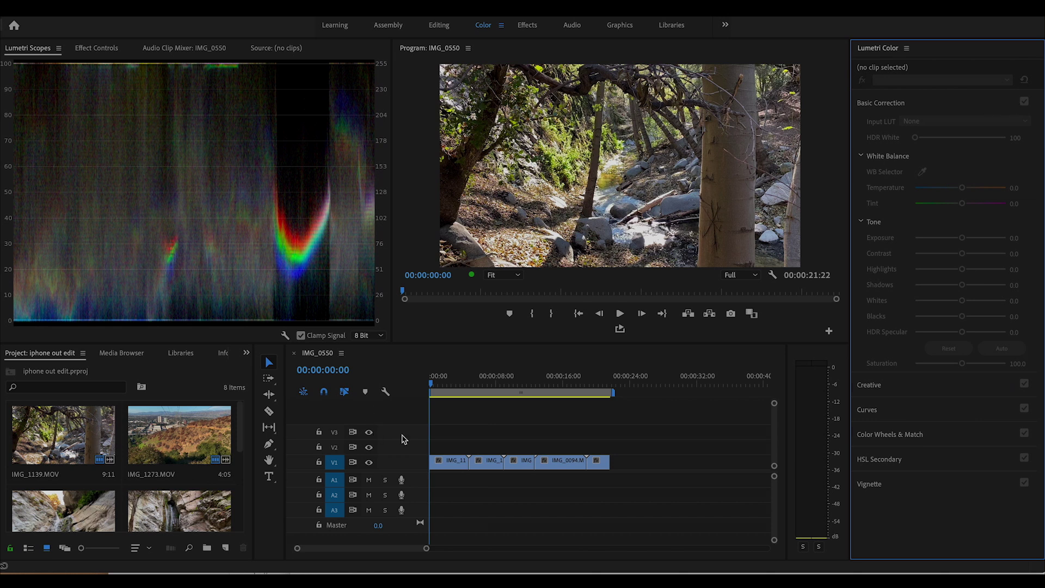
pyautogui.click(450, 461)
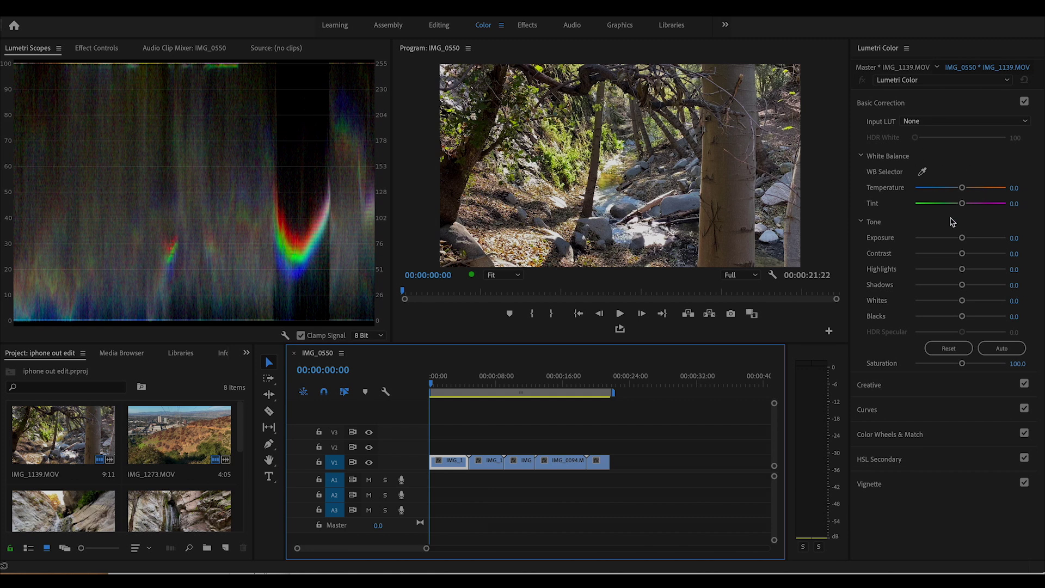
# Try Contrast 23.2, Highlights 17.9, Shadows 32.5, Whites 19.2 and Blacks -16.6 on the creek clip, with Exposure at 0.
pyautogui.moveTo(962, 240); pyautogui.dragTo(952, 316)
pyautogui.doubleClick(959, 238)
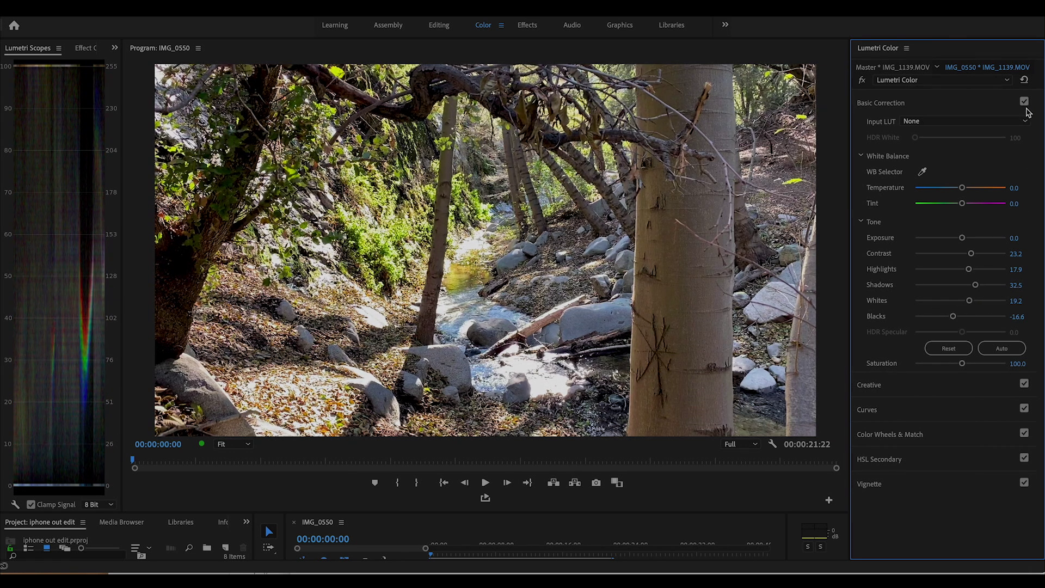
# Set the creek clip's Exposure, Contrast, Highlights, Shadows, Whites and Blacks to 0.
pyautogui.click(1014, 238)
pyautogui.write('0')
pyautogui.click(1014, 254)
pyautogui.write('0')
pyautogui.click(1015, 270)
pyautogui.write('0')
pyautogui.click(1016, 284)
pyautogui.write('0')
pyautogui.click(1015, 301)
pyautogui.write('0')
pyautogui.click(1017, 316)
pyautogui.write('0')
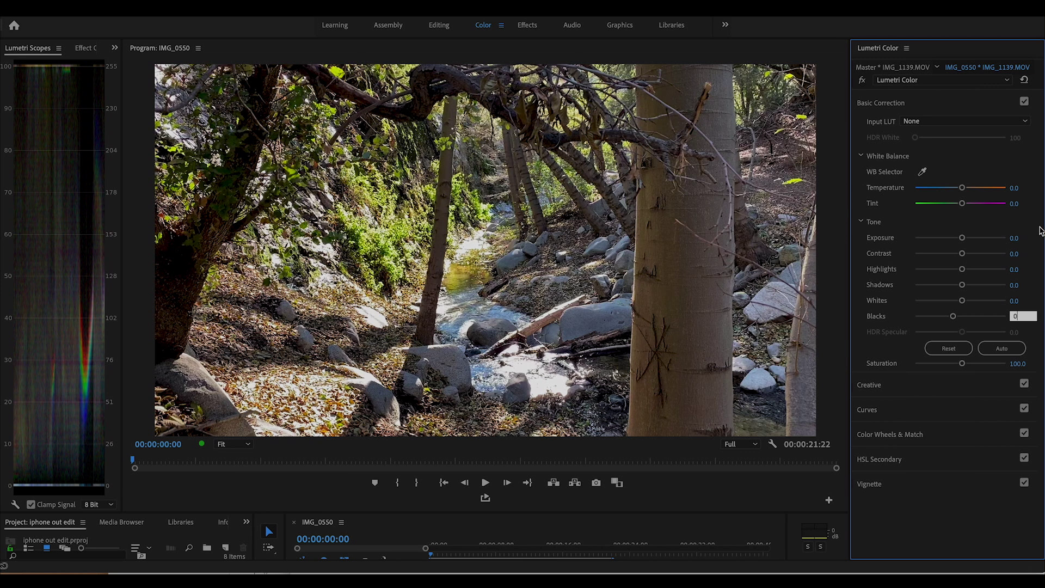
pyautogui.press('Return')
# Try Shadows at 47.0 and Blacks at -3.3 on the creek clip, using enlarged Lumetri Scopes as a guide.
pyautogui.moveTo(962, 285); pyautogui.dragTo(972, 285)
pyautogui.moveTo(121, 284); pyautogui.dragTo(345, 297)
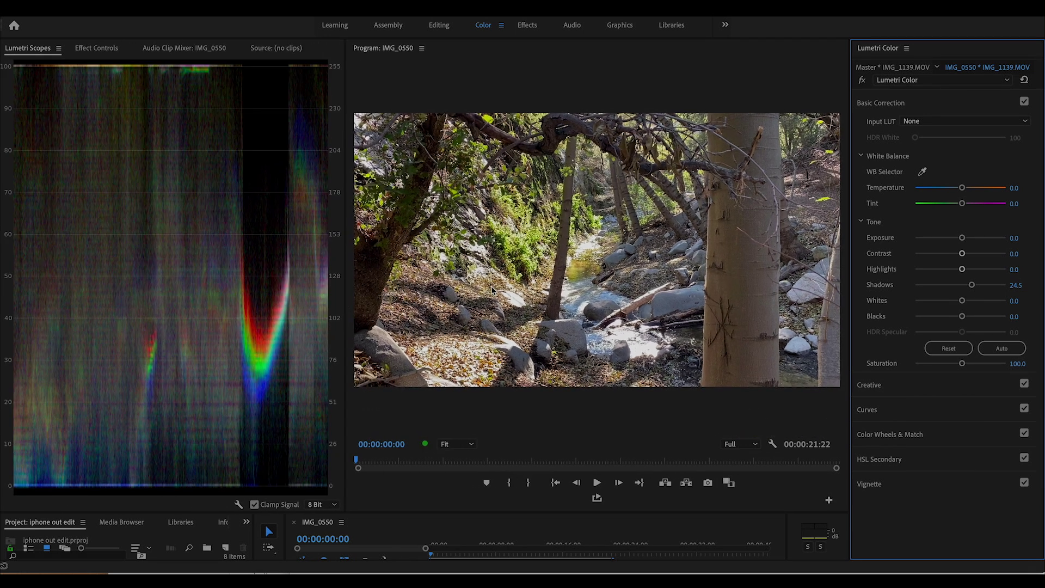
pyautogui.moveTo(963, 317); pyautogui.dragTo(960, 318)
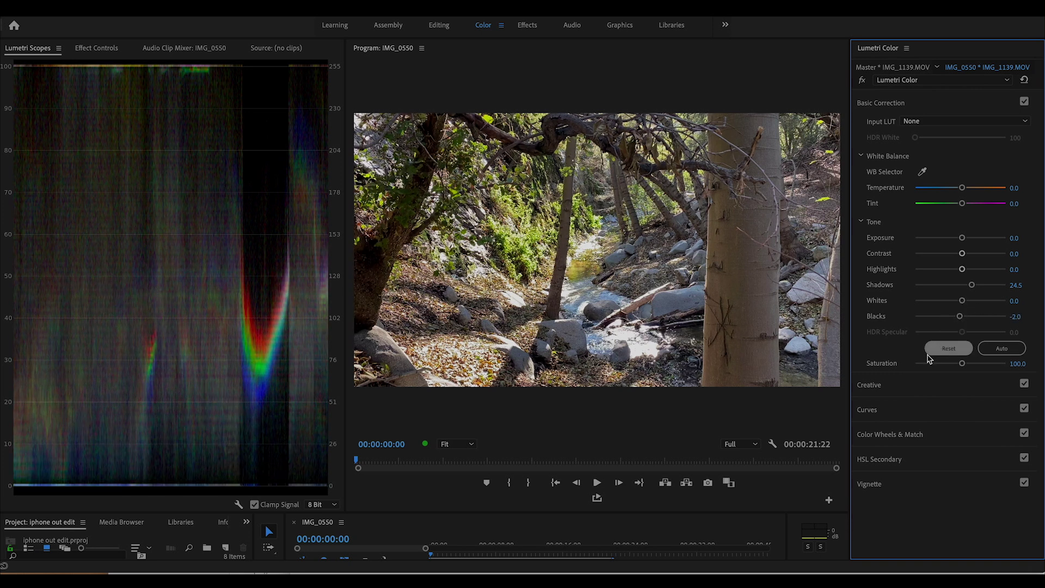
pyautogui.moveTo(974, 288); pyautogui.dragTo(983, 287)
pyautogui.click(960, 318)
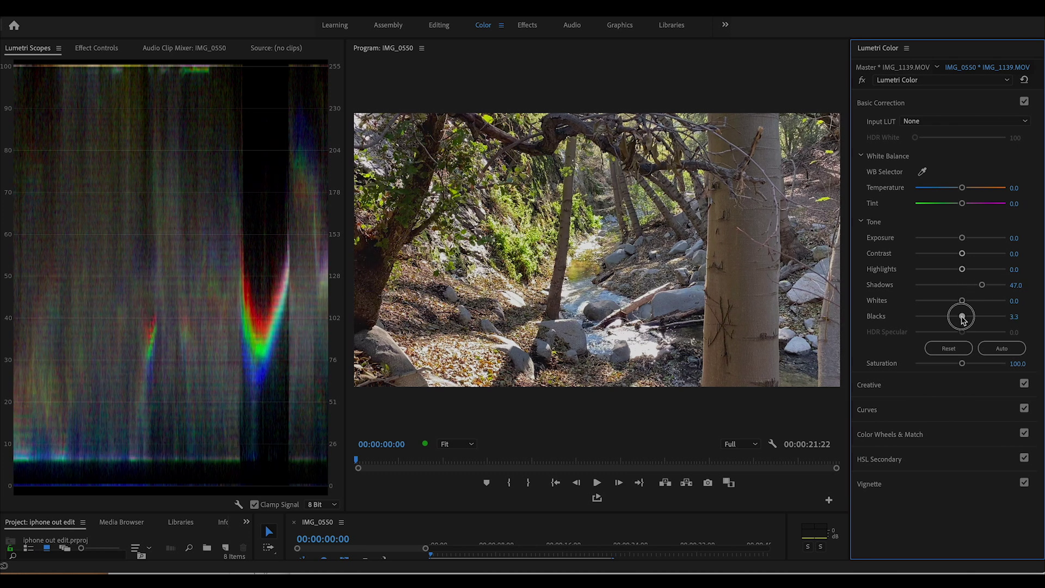
pyautogui.moveTo(961, 319); pyautogui.dragTo(958, 317)
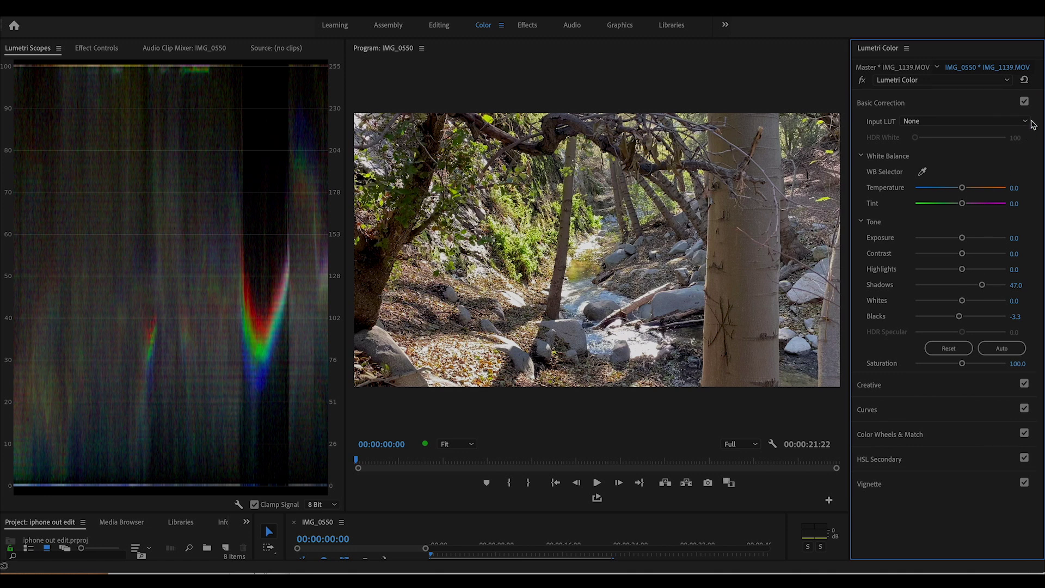
# Compare the creek clip with and without the Basic Correction adjustments.
pyautogui.click(1024, 103)
pyautogui.click(1024, 103)
pyautogui.click(1021, 106)
pyautogui.click(1024, 103)
pyautogui.click(1024, 102)
pyautogui.click(1025, 102)
pyautogui.click(897, 104)
pyautogui.click(1025, 103)
# Try warming the creek clip with Temperature 11.3 and boosting Saturation to 124.5, then ease the saturation back.
pyautogui.moveTo(963, 188)
pyautogui.mouseDown()
pyautogui.moveTo(974, 189)
pyautogui.moveTo(943, 188)
pyautogui.moveTo(966, 188)
pyautogui.mouseUp()
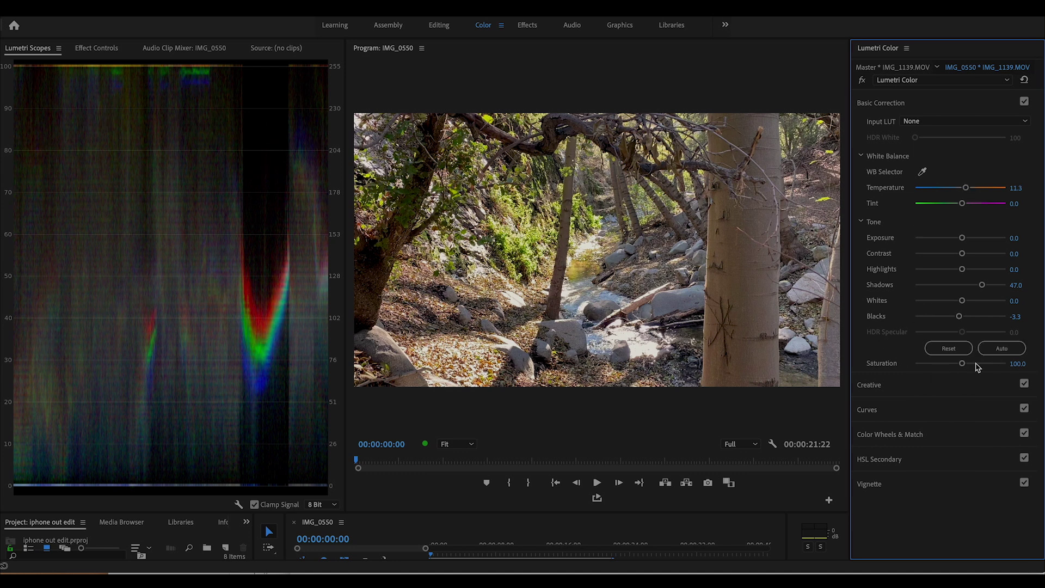
pyautogui.moveTo(962, 364); pyautogui.dragTo(972, 367)
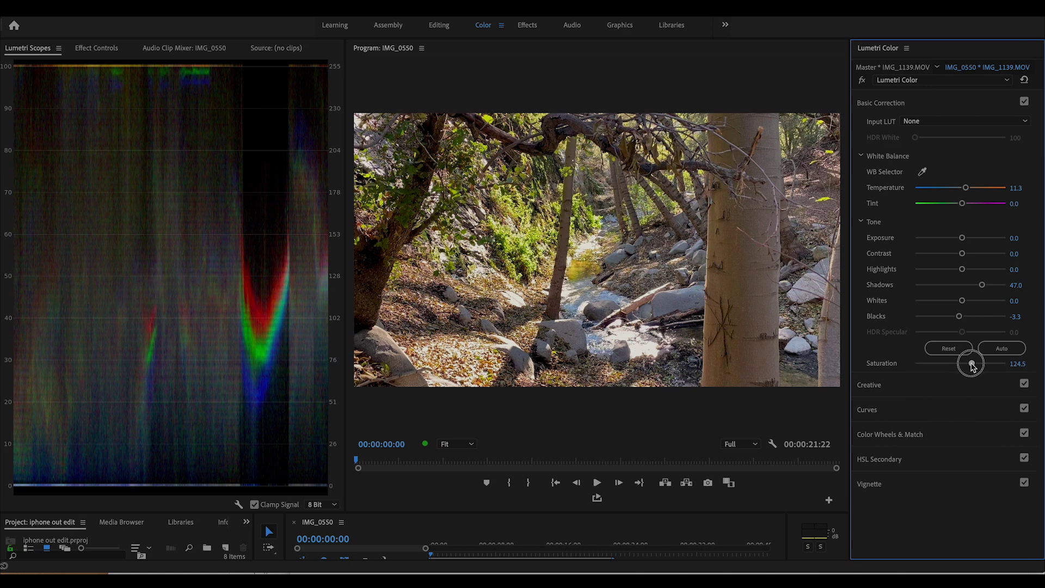
pyautogui.moveTo(972, 366)
pyautogui.mouseDown()
pyautogui.moveTo(953, 365)
pyautogui.moveTo(963, 365)
pyautogui.mouseUp()
# Try a cool look with Temperature -62.9 and Saturation 71.5, then a warmer look with Saturation 123.2 on the creek clip.
pyautogui.moveTo(966, 188); pyautogui.dragTo(932, 187)
pyautogui.moveTo(966, 367); pyautogui.dragTo(946, 368)
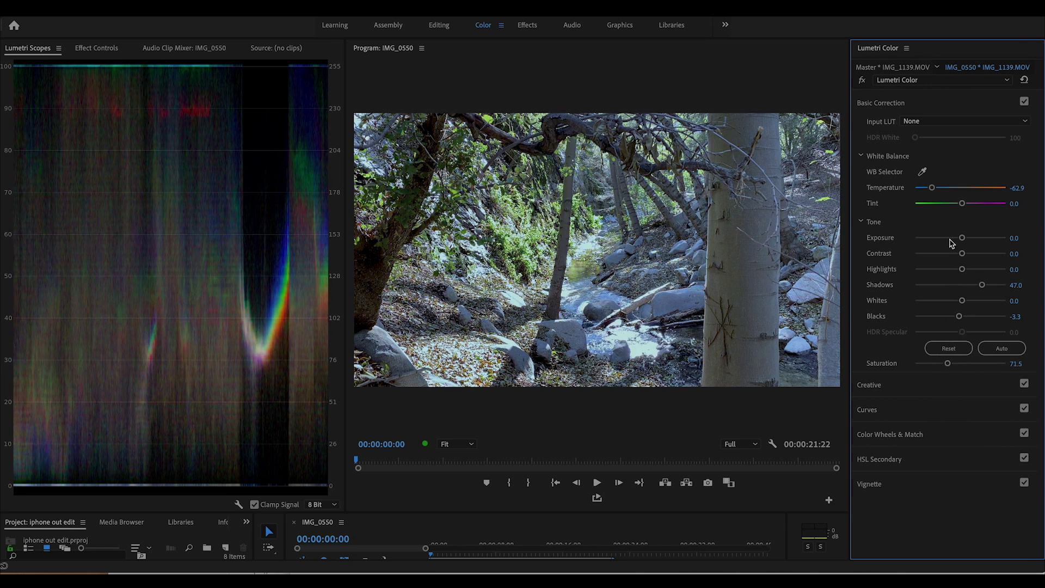
pyautogui.moveTo(962, 253); pyautogui.dragTo(1002, 255)
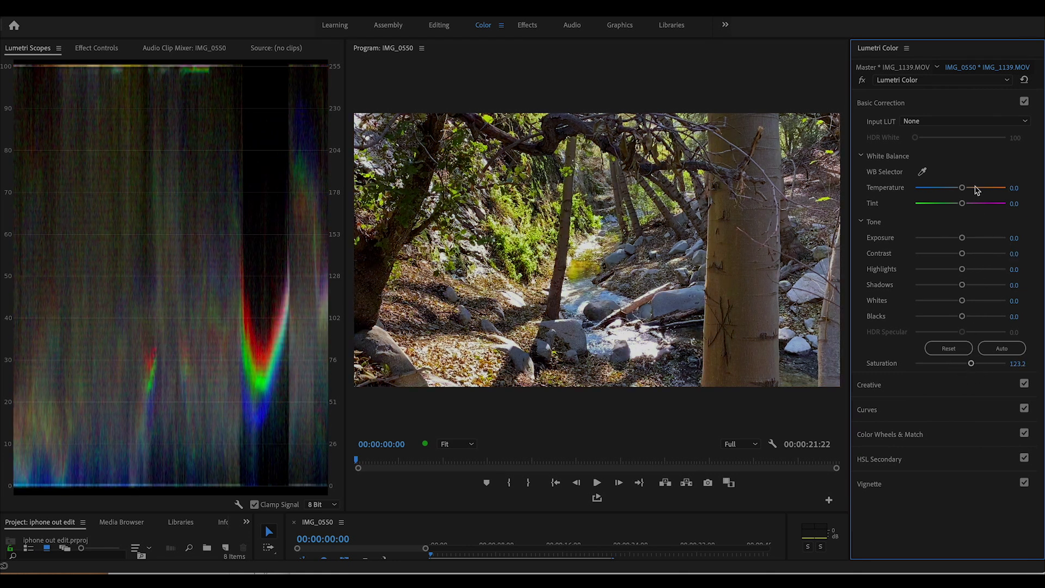
pyautogui.moveTo(961, 188); pyautogui.dragTo(976, 189)
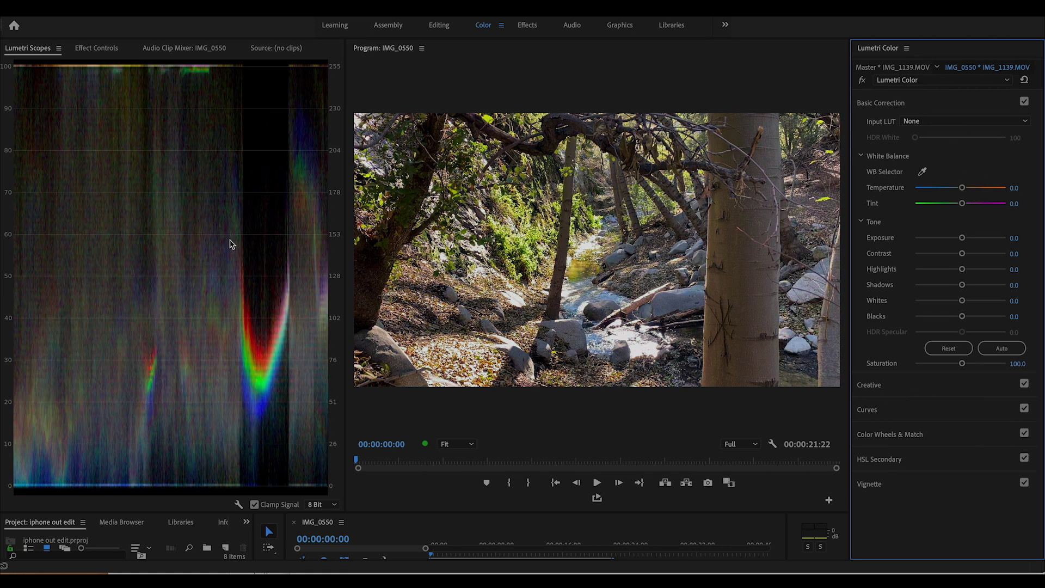
# Narrow the scopes and apply the creative look Fuji ETERNA 250D Fuji 3510 (by Adobe) to the creek clip.
pyautogui.moveTo(345, 230); pyautogui.dragTo(90, 245)
pyautogui.click(907, 390)
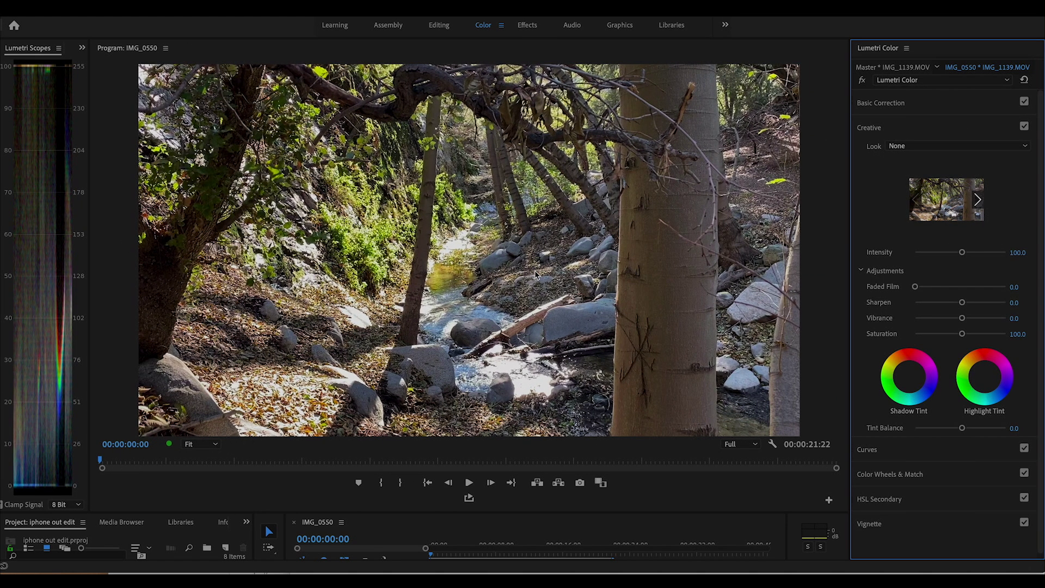
pyautogui.click(939, 147)
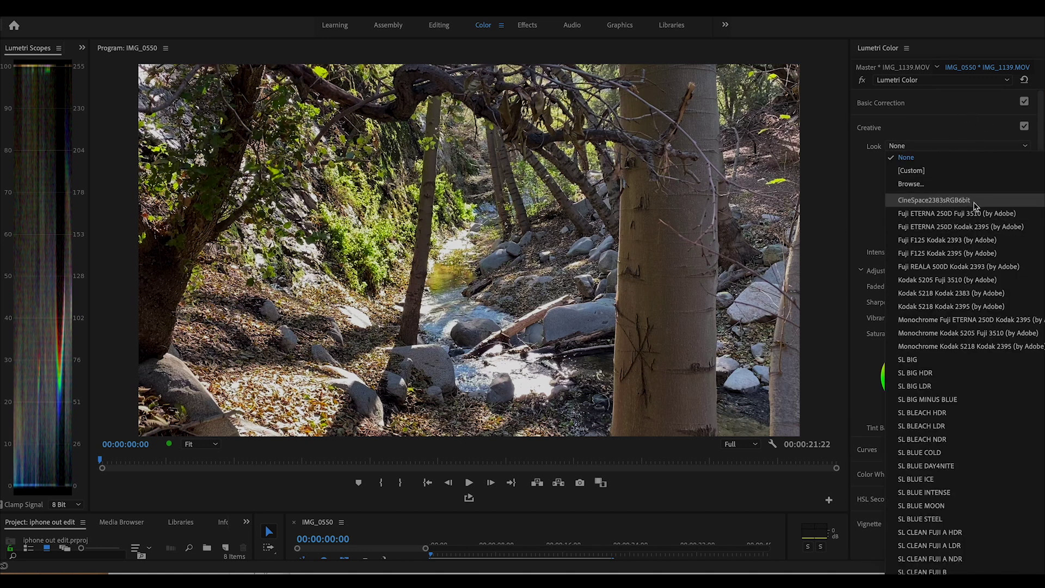
pyautogui.click(929, 216)
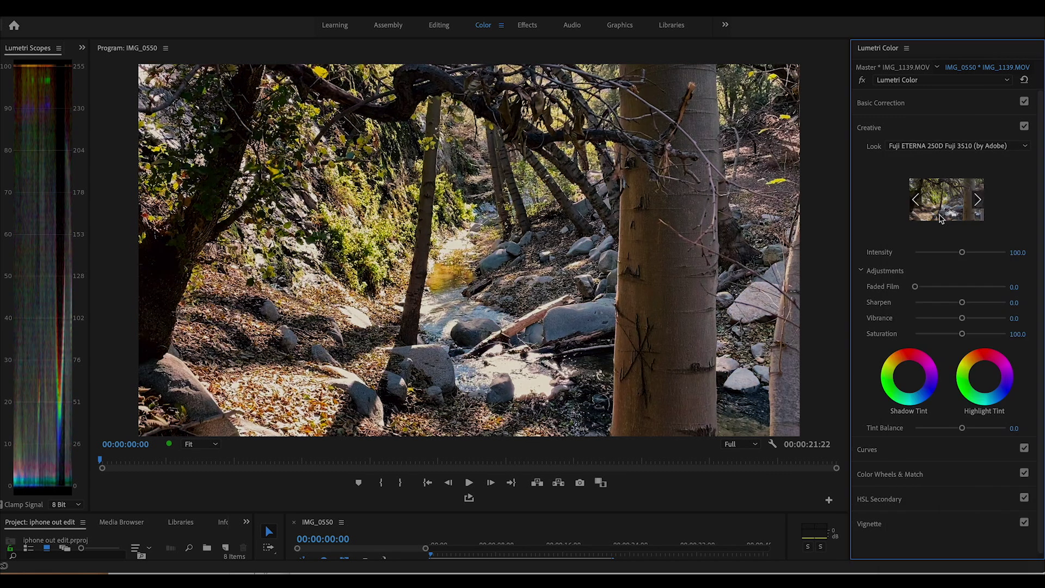
# Compare the creek clip with and without the creative look.
pyautogui.click(1023, 126)
pyautogui.click(1023, 125)
pyautogui.click(1023, 126)
pyautogui.click(1023, 126)
pyautogui.click(1024, 126)
pyautogui.click(1023, 126)
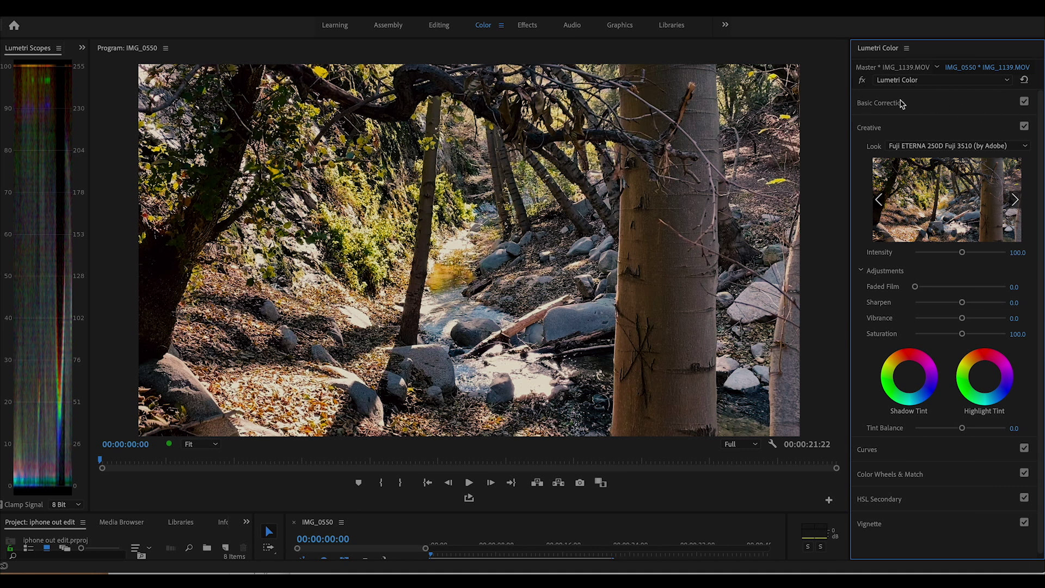
# Lower the creek clip's Contrast to -69.5 in Basic Correction and collapse that section.
pyautogui.moveTo(961, 255); pyautogui.dragTo(928, 254)
pyautogui.click(932, 107)
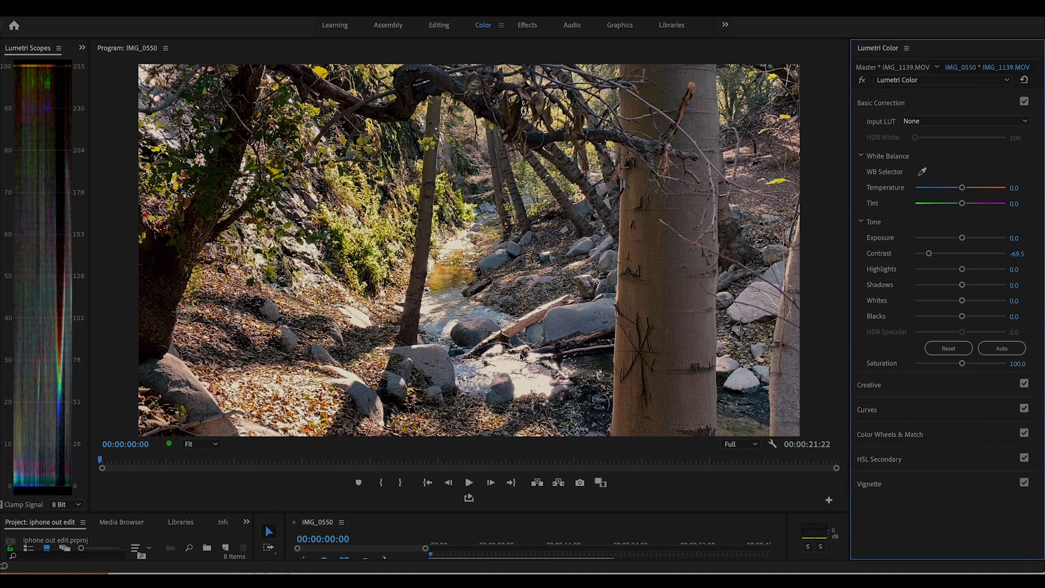
pyautogui.click(1011, 104)
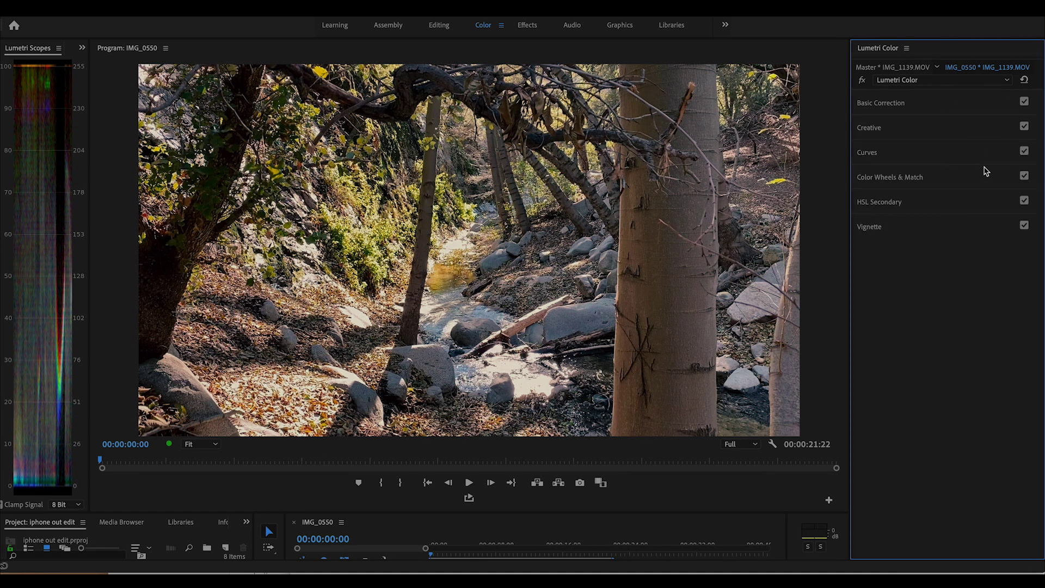
# Add a vignette to the creek clip with Amount -1.1, Midpoint 45.7, Roundness 12.6 and Feather 67.5, and compare it on and off.
pyautogui.click(907, 157)
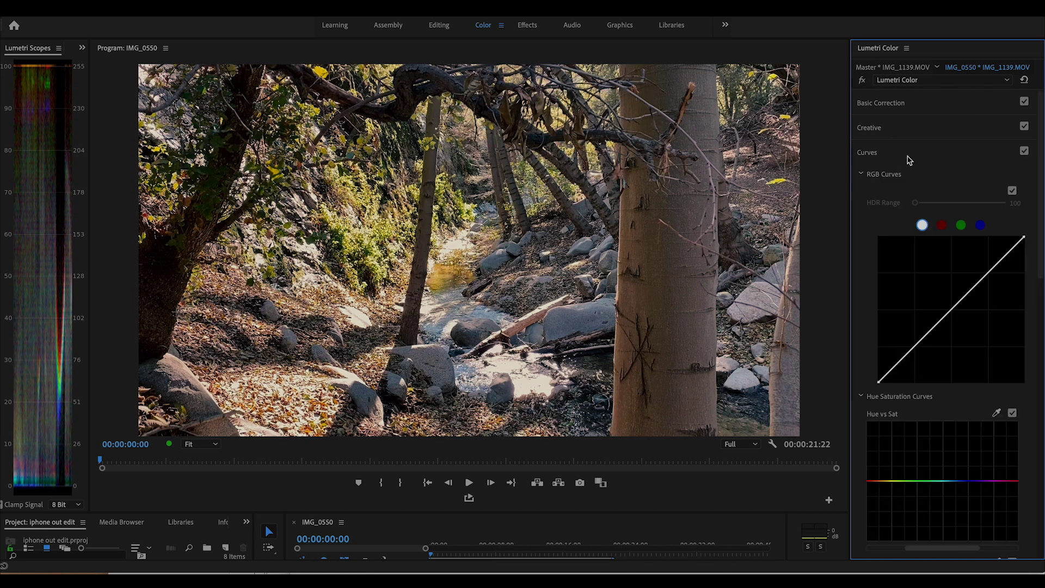
pyautogui.click(916, 152)
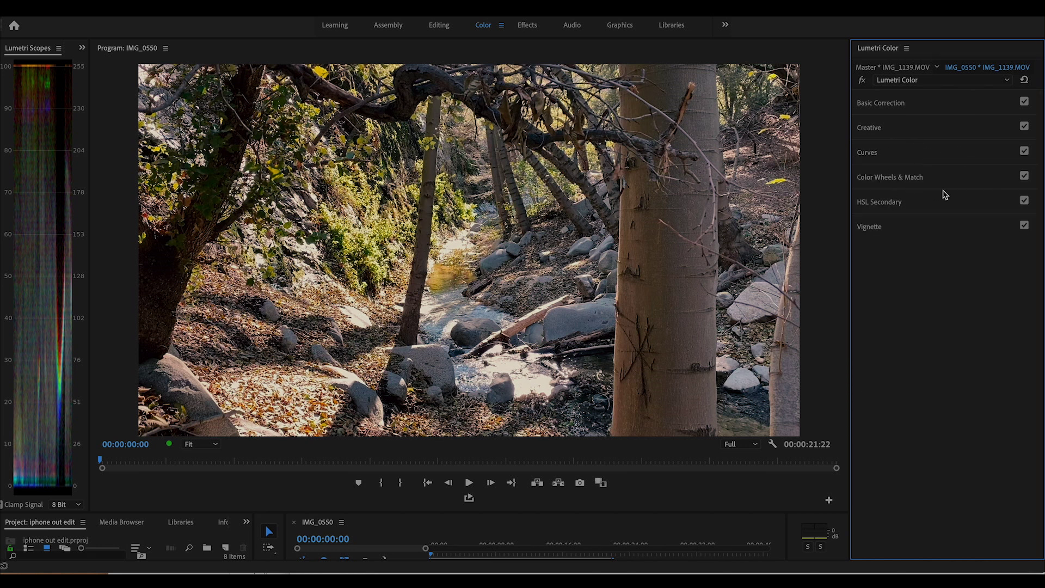
pyautogui.click(908, 229)
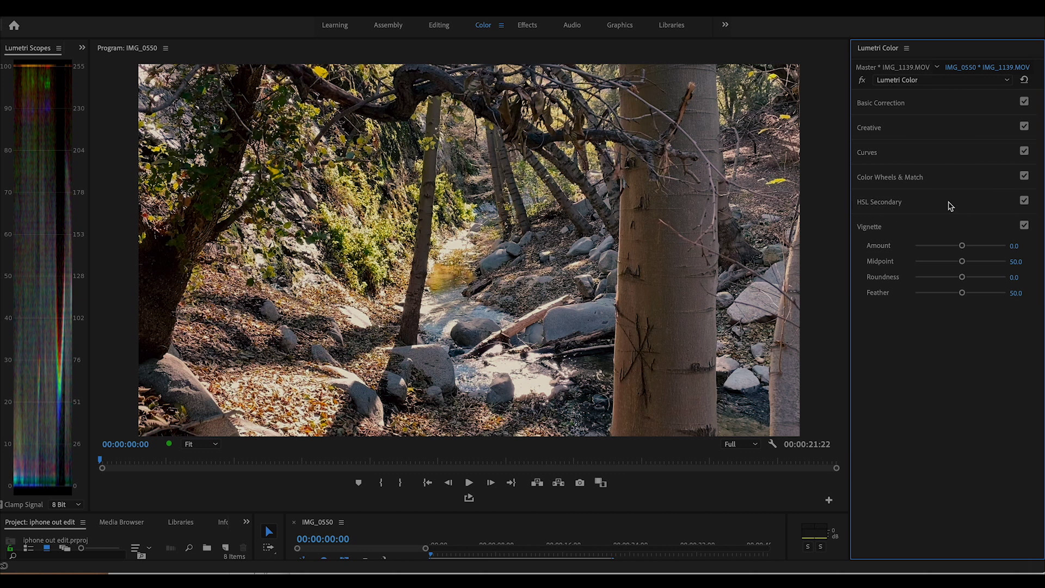
pyautogui.moveTo(962, 245); pyautogui.dragTo(977, 293)
pyautogui.click(1023, 226)
pyautogui.click(1023, 226)
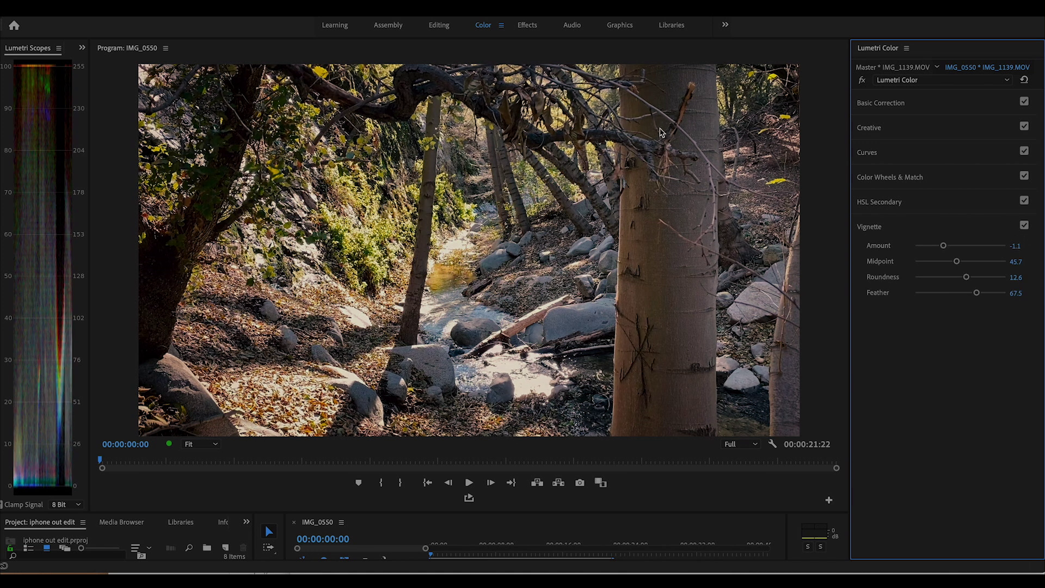
# Go to 00:00:06:24 on the second clip, IMG_1273.MOV, and show its Creative settings beside wider scopes.
pyautogui.moveTo(242, 466); pyautogui.dragTo(291, 467)
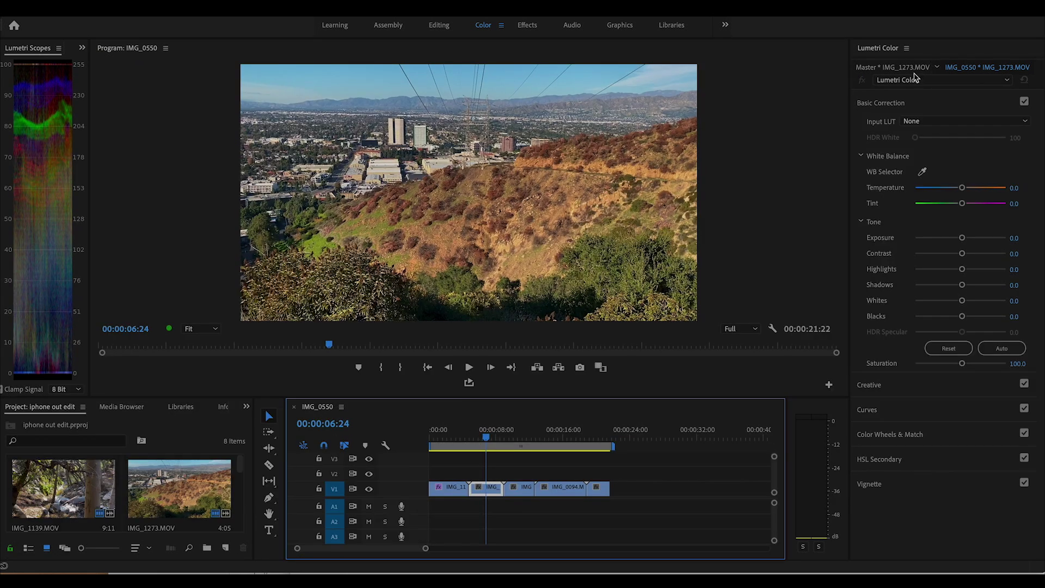
pyautogui.moveTo(92, 124); pyautogui.dragTo(177, 122)
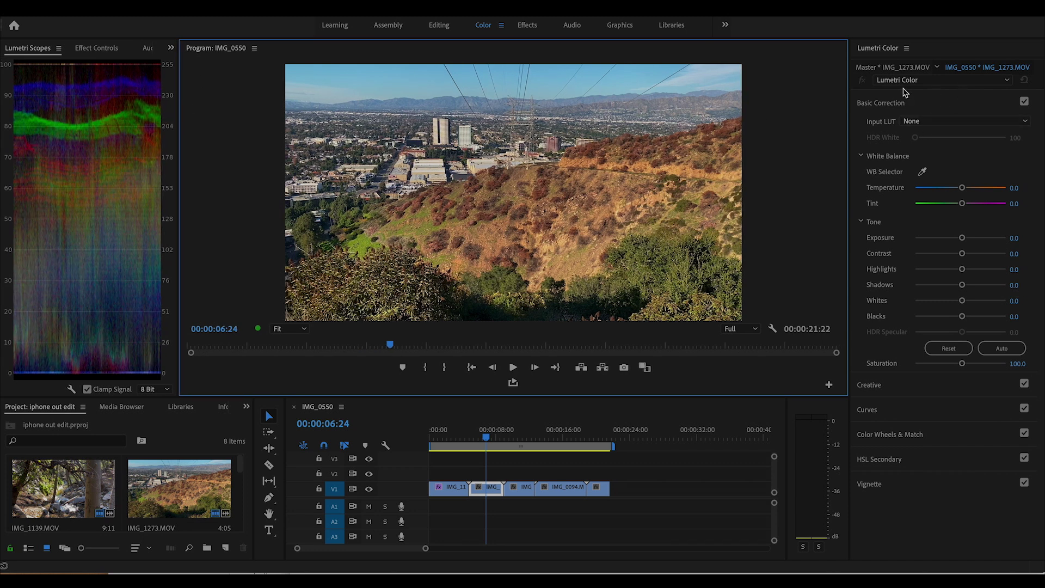
pyautogui.click(928, 103)
pyautogui.click(898, 131)
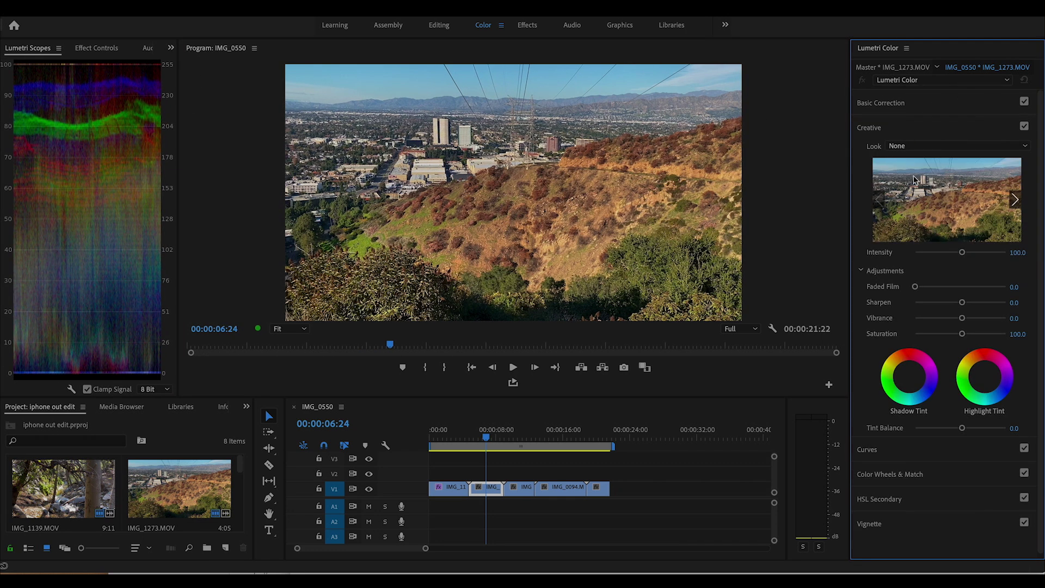
# Browse the creative look previews for the hillside clip and apply Fuji F125 Kodak 2393 (by Adobe).
pyautogui.click(1016, 200)
pyautogui.click(1016, 200)
pyautogui.click(1015, 201)
pyautogui.click(1015, 200)
pyautogui.click(880, 199)
pyautogui.click(1015, 200)
pyautogui.click(1016, 201)
pyautogui.click(880, 200)
pyautogui.click(950, 205)
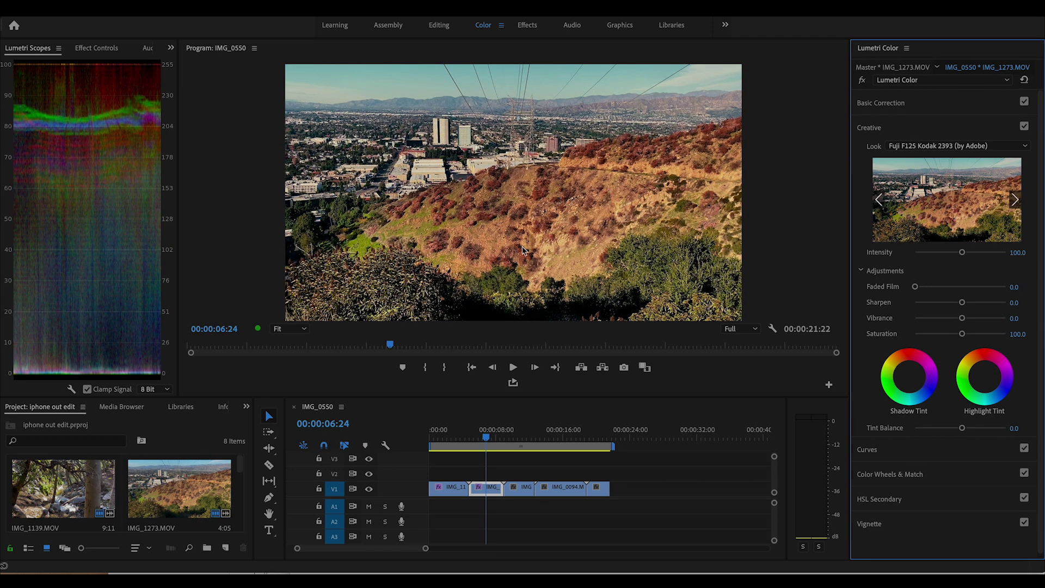
# Set the hillside clip's Shadows to 25.8, Contrast to -16.6 and Temperature to 0.7 in Basic Correction.
pyautogui.click(910, 103)
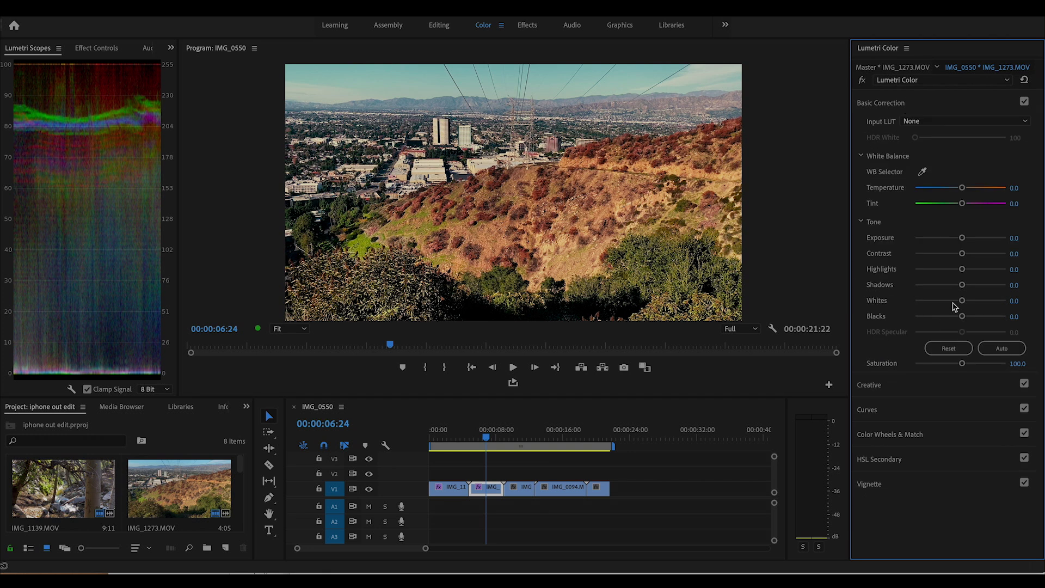
pyautogui.moveTo(964, 283); pyautogui.dragTo(972, 285)
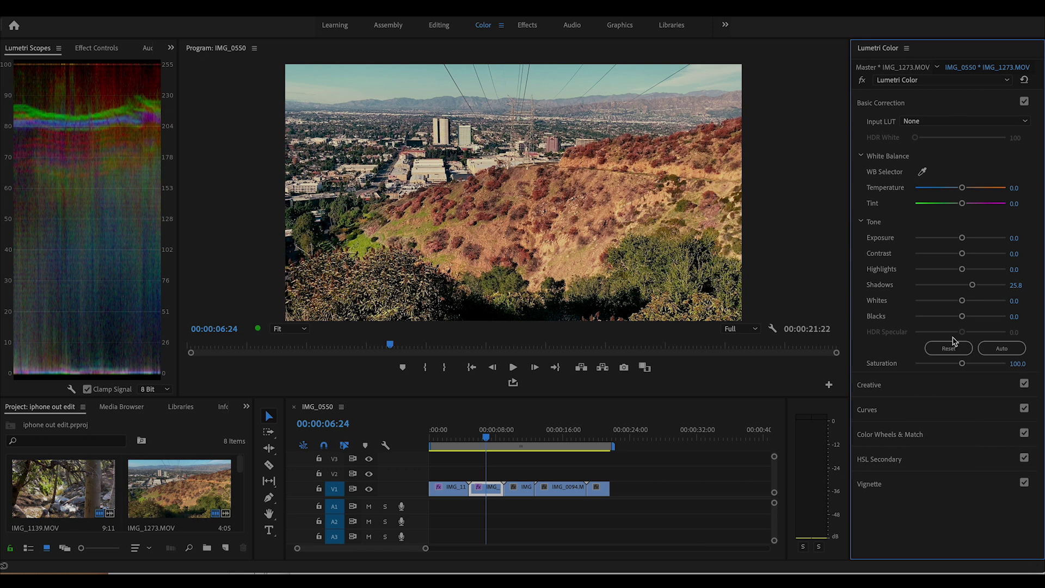
pyautogui.moveTo(963, 255)
pyautogui.mouseDown()
pyautogui.moveTo(945, 253)
pyautogui.moveTo(968, 255)
pyautogui.moveTo(953, 255)
pyautogui.mouseUp()
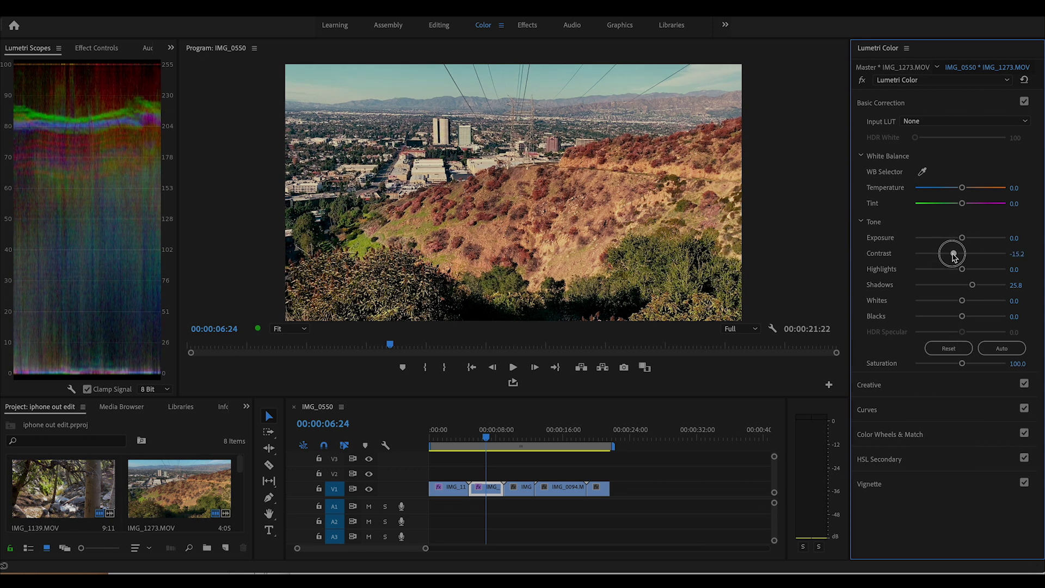
pyautogui.click(950, 103)
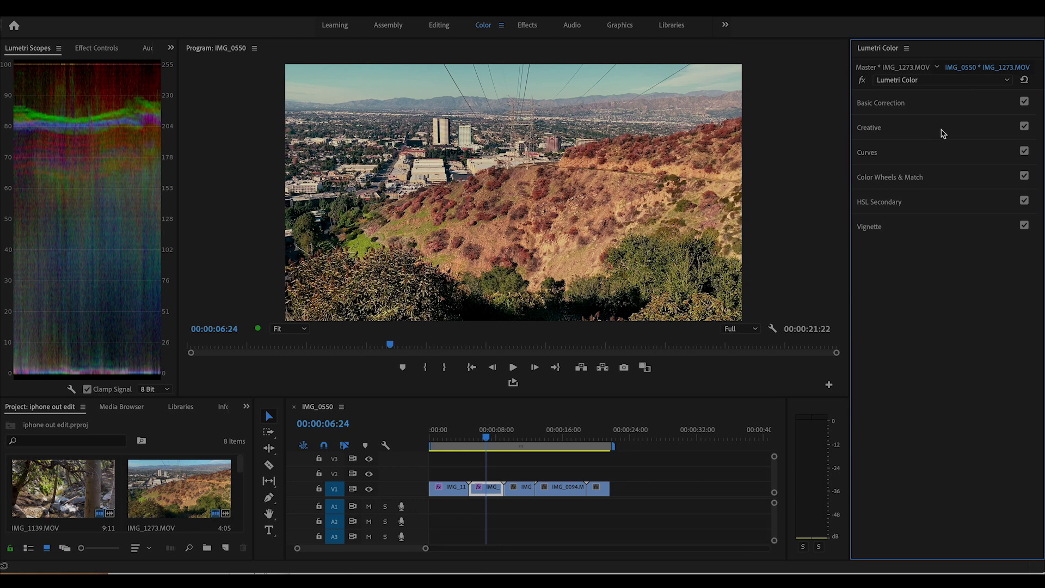
pyautogui.click(936, 104)
pyautogui.click(963, 188)
pyautogui.moveTo(964, 188); pyautogui.dragTo(962, 188)
pyautogui.click(952, 102)
# Add a vignette to the hillside clip with Amount -0.9, Midpoint 43.0 and Feather 71.5, and compare it on and off.
pyautogui.click(898, 226)
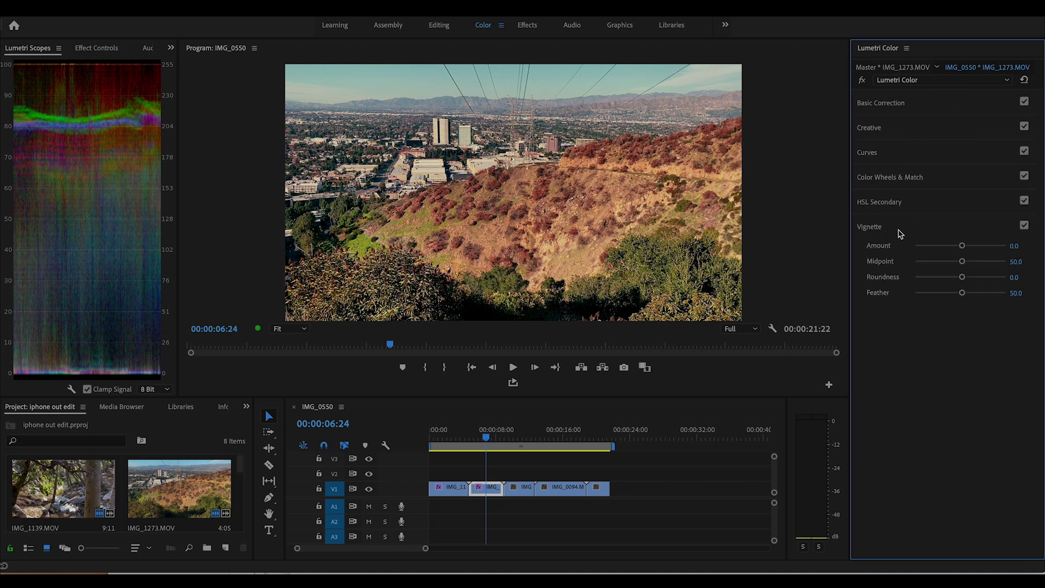
pyautogui.moveTo(962, 245); pyautogui.dragTo(980, 294)
pyautogui.click(1024, 225)
pyautogui.click(1024, 225)
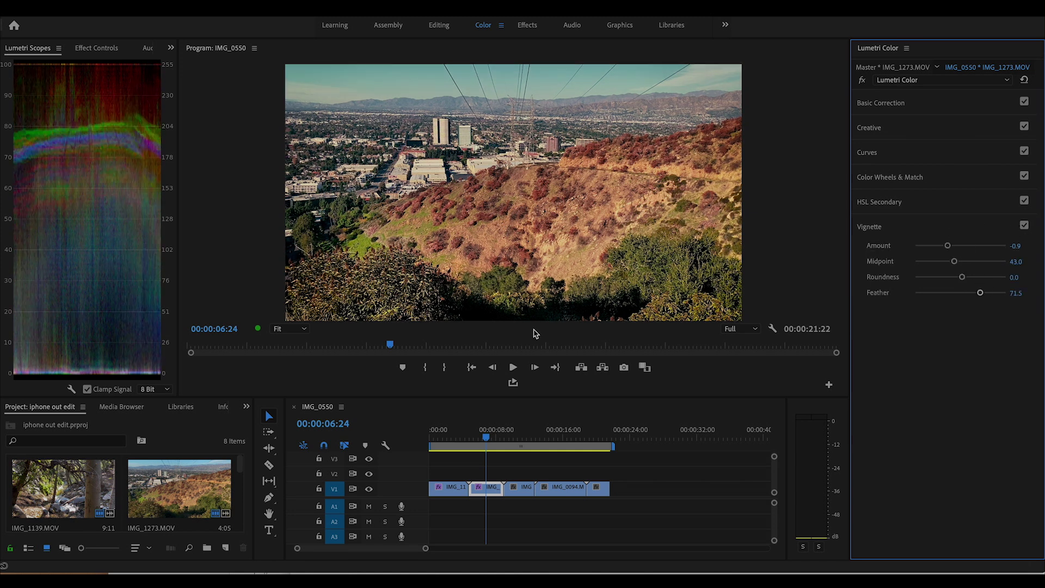
# Copy the hillside clip and paste its Motion, Opacity and Lumetri Color attributes onto the waterfall clip, IMG_1045.MOV.
pyautogui.rightClick(499, 486)
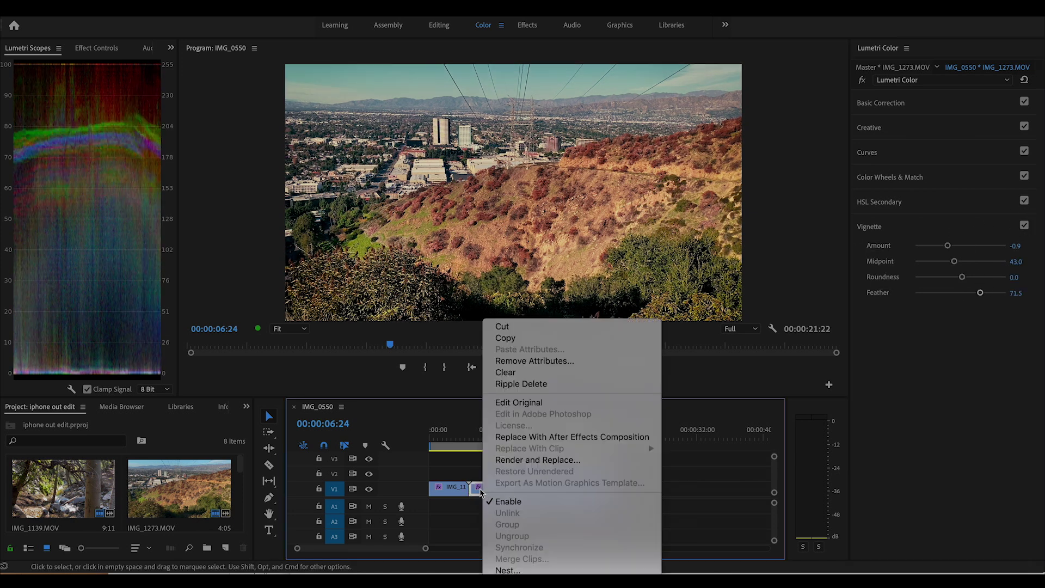
pyautogui.click(505, 337)
pyautogui.click(505, 436)
pyautogui.moveTo(505, 435); pyautogui.dragTo(517, 433)
pyautogui.click(514, 487)
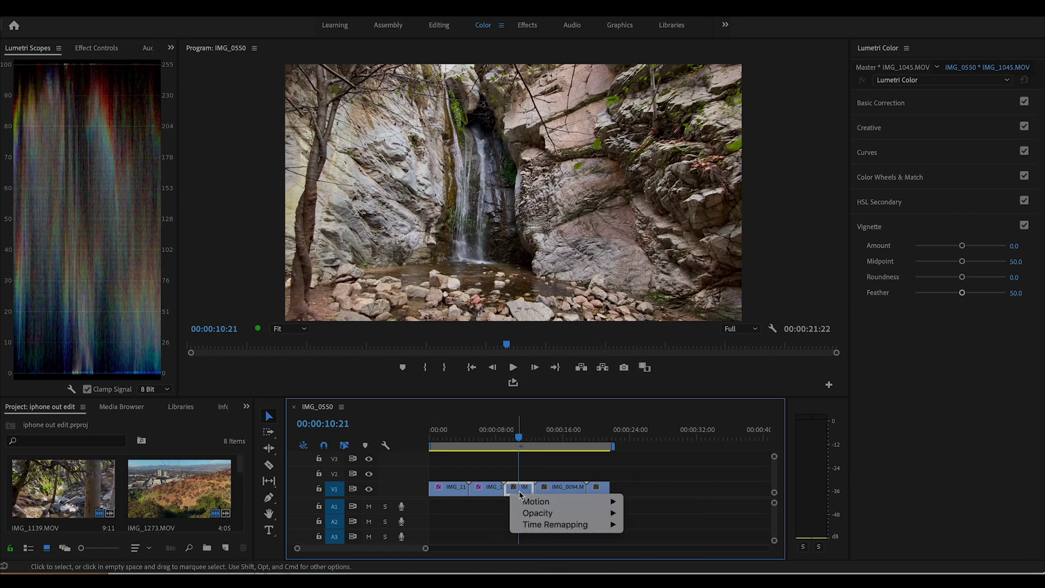
pyautogui.rightClick(522, 490)
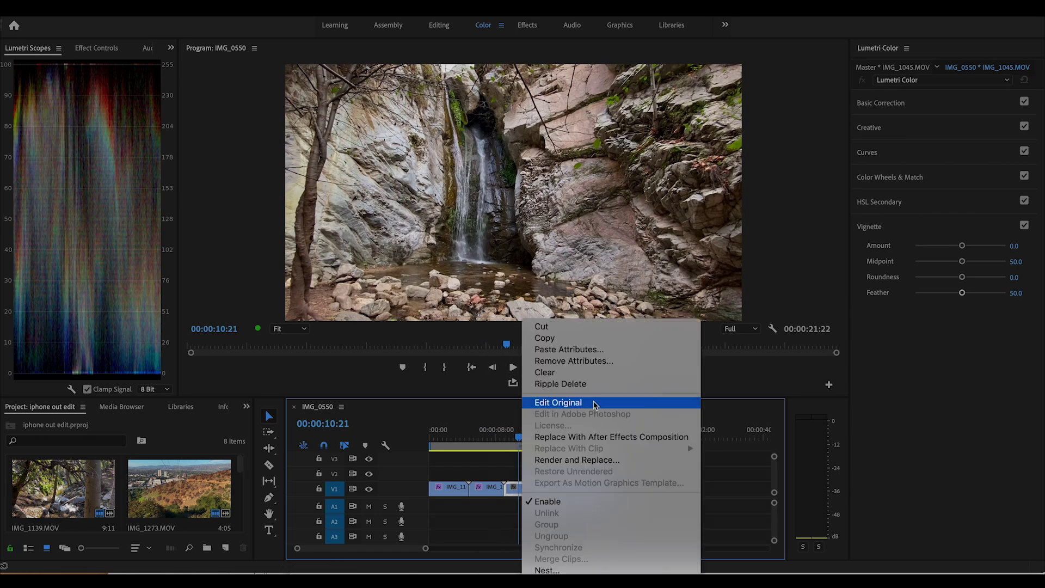
pyautogui.click(593, 349)
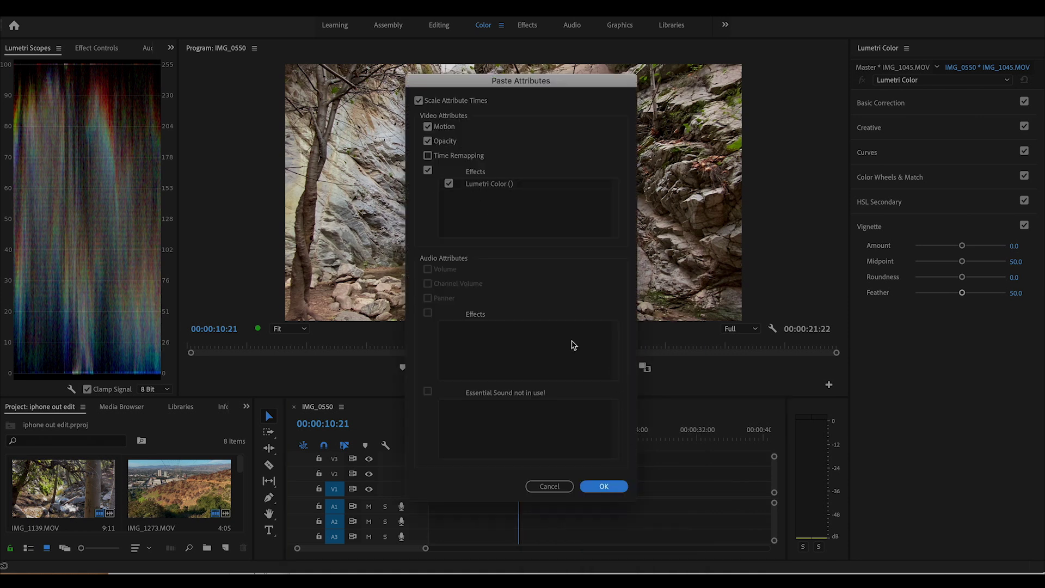
pyautogui.click(604, 486)
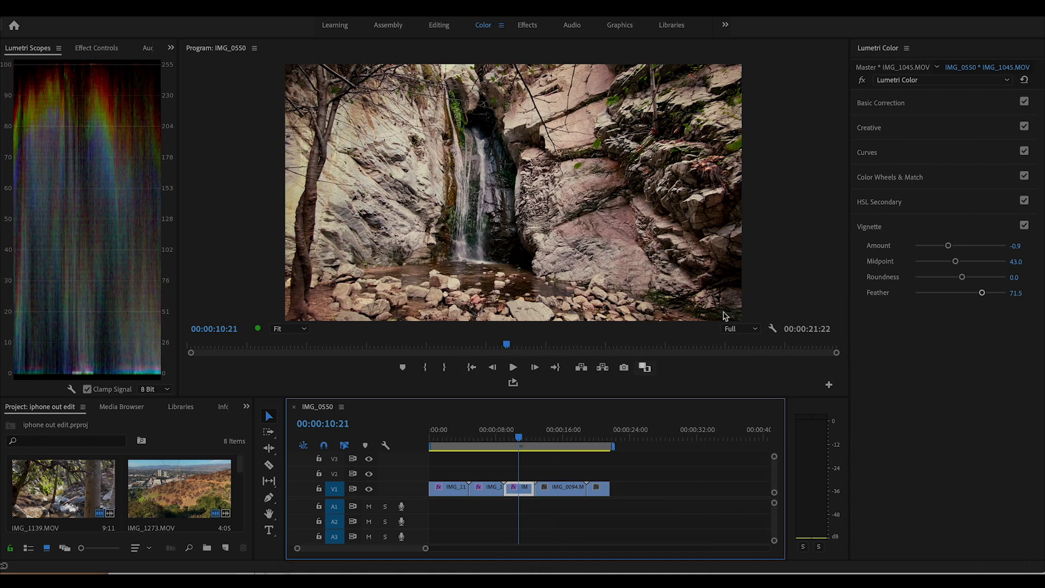
# Compare the waterfall clip's Creative look on and off, and set Blacks to 36.4 and Temperature to 0.0 in Basic Correction.
pyautogui.click(928, 132)
pyautogui.click(1024, 126)
pyautogui.click(1025, 126)
pyautogui.click(881, 103)
pyautogui.moveTo(976, 316)
pyautogui.mouseDown()
pyautogui.moveTo(985, 320)
pyautogui.moveTo(975, 319)
pyautogui.mouseUp()
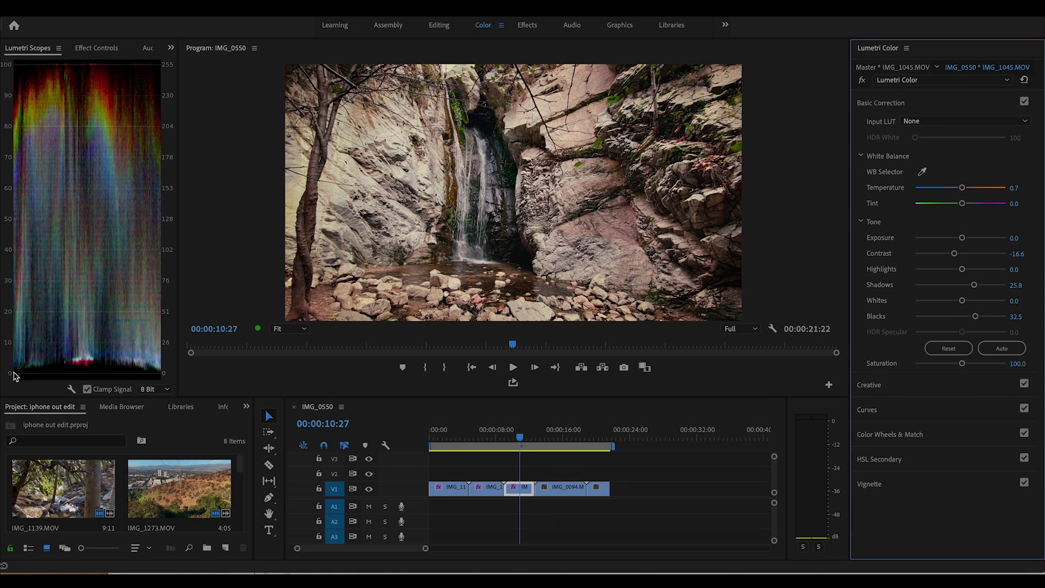
pyautogui.moveTo(976, 316)
pyautogui.mouseDown()
pyautogui.moveTo(954, 317)
pyautogui.moveTo(986, 320)
pyautogui.moveTo(977, 320)
pyautogui.mouseUp()
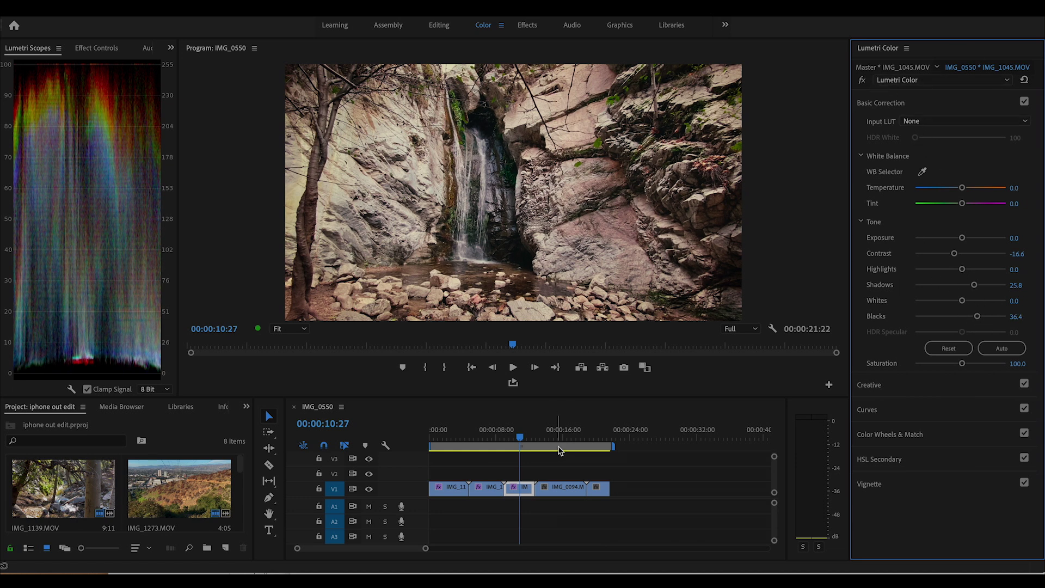
# Collapse Motion and Opacity in the waterfall clip's effect controls, and go to 00:00:17:01 on the jellyfish clip, IMG_0094.MOV.
pyautogui.click(96, 48)
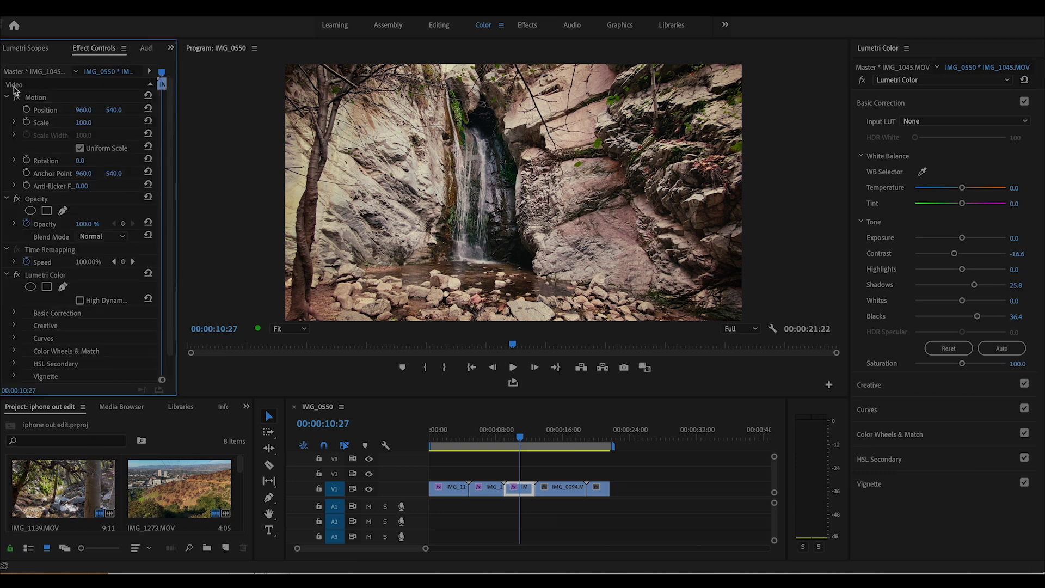
pyautogui.click(8, 111)
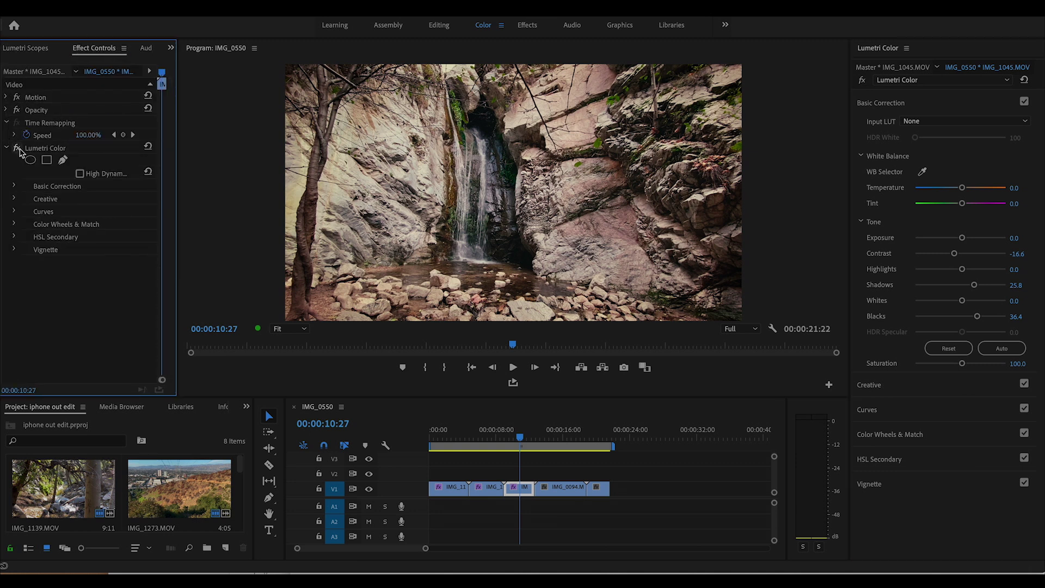
pyautogui.click(558, 429)
pyautogui.rightClick(562, 487)
pyautogui.press('Escape')
pyautogui.moveTo(559, 432)
pyautogui.mouseDown()
pyautogui.moveTo(550, 434)
pyautogui.moveTo(571, 436)
pyautogui.mouseUp()
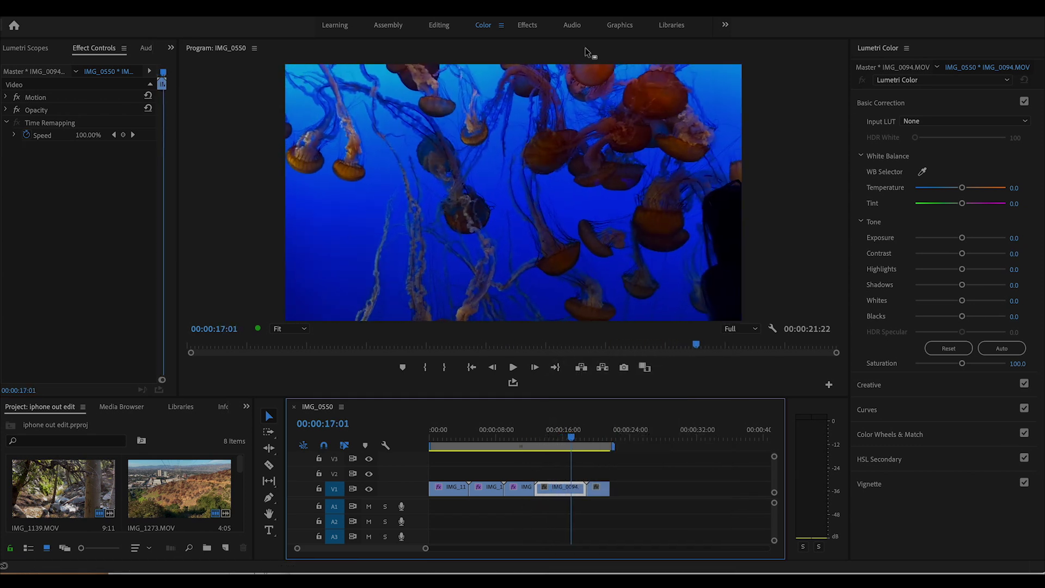
# Browse the creative look previews for the jellyfish clip and apply Fuji REALA 500D Kodak 2393 (by Adobe).
pyautogui.click(928, 385)
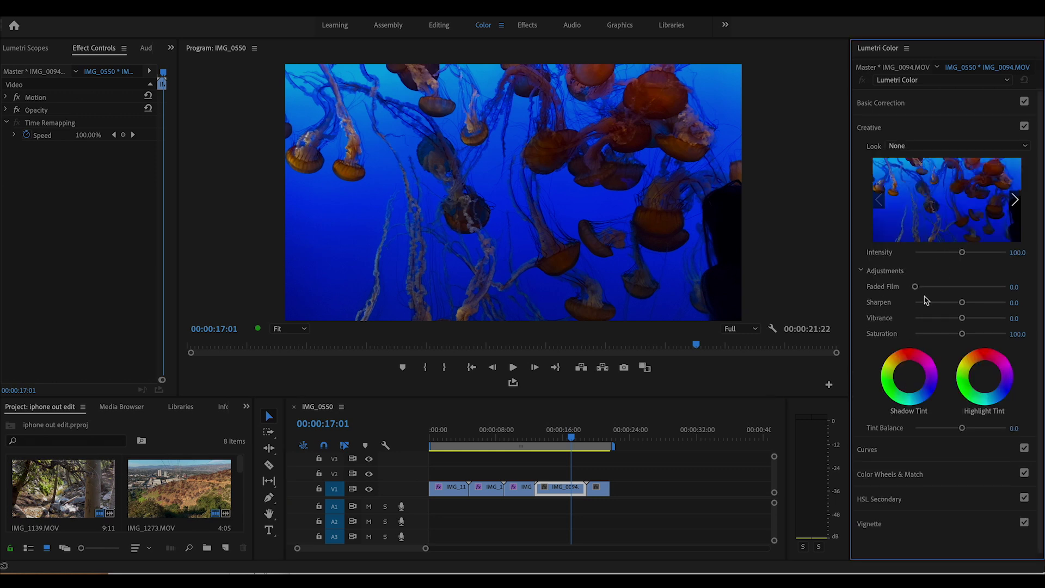
pyautogui.click(1015, 201)
pyautogui.click(1015, 200)
pyautogui.click(1015, 202)
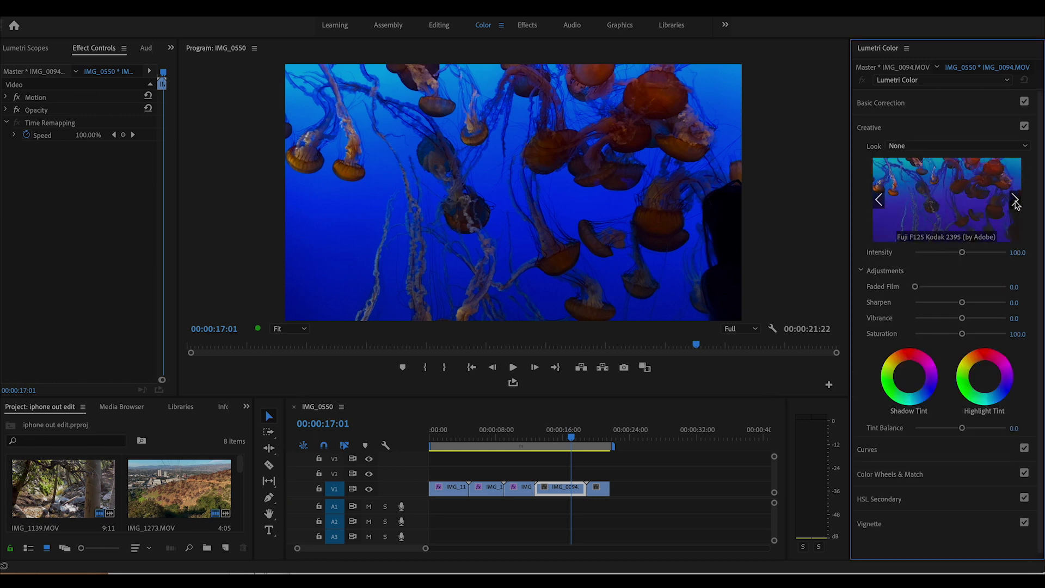
pyautogui.click(1016, 202)
pyautogui.click(956, 204)
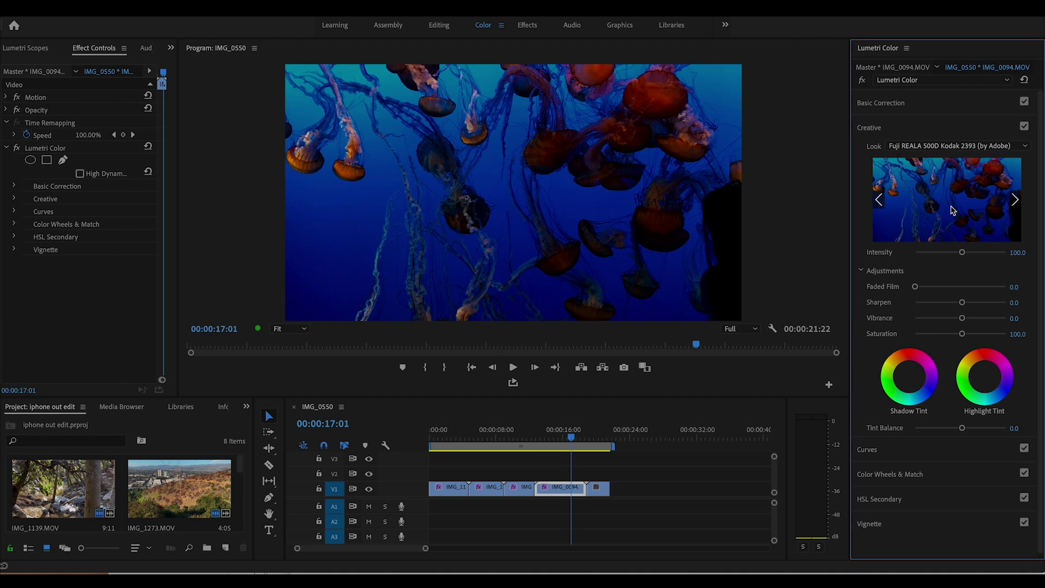
# Review the jellyfish clip's look in playback, turn off its Creative section, and slightly raise Contrast and Saturation in Basic Correction.
pyautogui.moveTo(566, 433); pyautogui.dragTo(547, 436)
pyautogui.press('space')
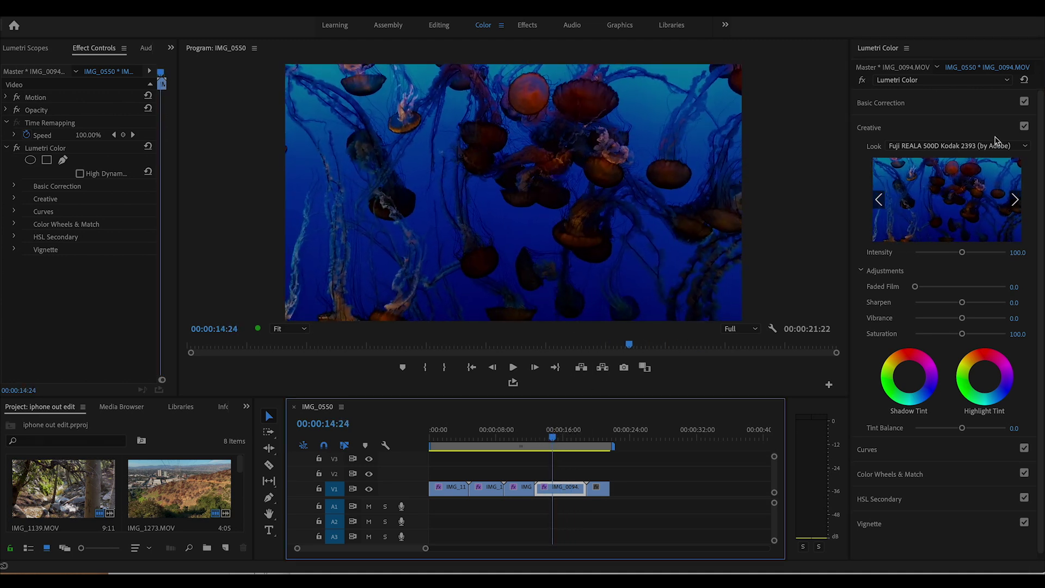
pyautogui.click(1023, 126)
pyautogui.click(553, 435)
pyautogui.click(933, 104)
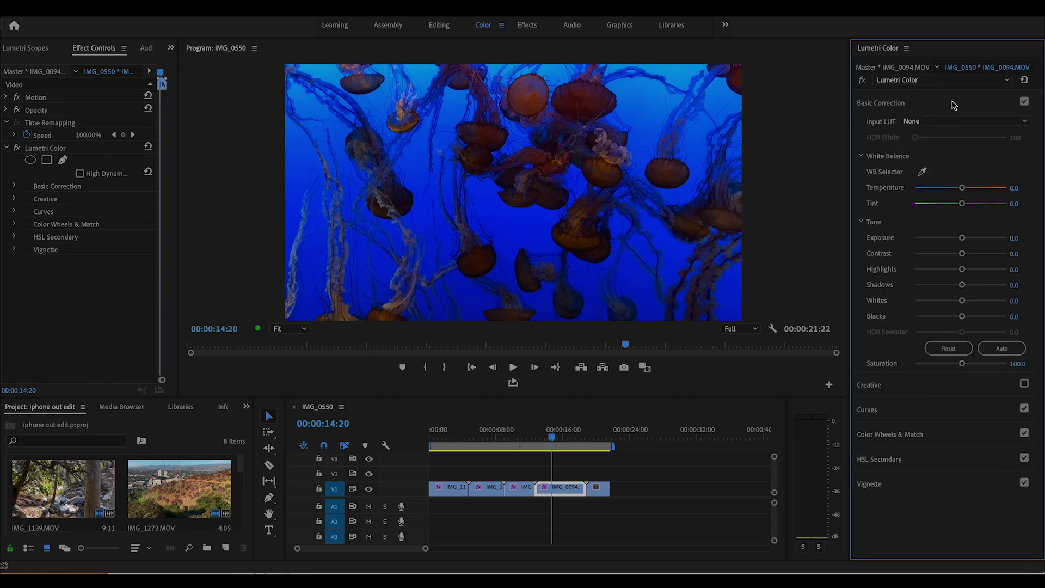
pyautogui.moveTo(962, 255); pyautogui.dragTo(969, 255)
pyautogui.moveTo(962, 364); pyautogui.dragTo(974, 367)
# Set Contrast to 2.0 on the aquarium clip, IMG_0084.MOV, at 00:00:19:24, and collapse its Tone and White Balance settings.
pyautogui.click(555, 433)
pyautogui.moveTo(555, 432); pyautogui.dragTo(601, 437)
pyautogui.press('=')
pyautogui.press('=')
pyautogui.press('=')
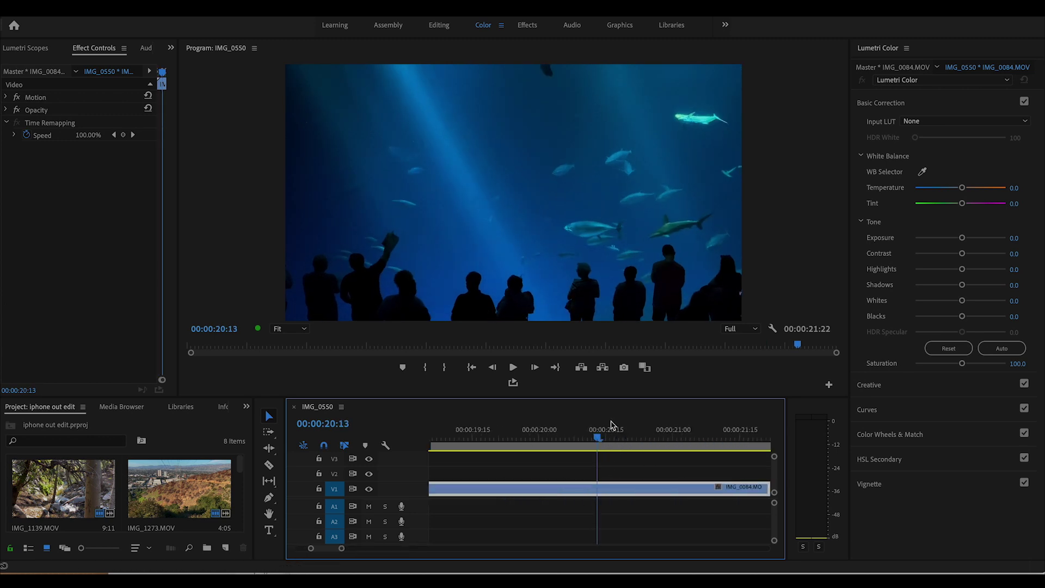
pyautogui.moveTo(602, 434); pyautogui.dragTo(512, 434)
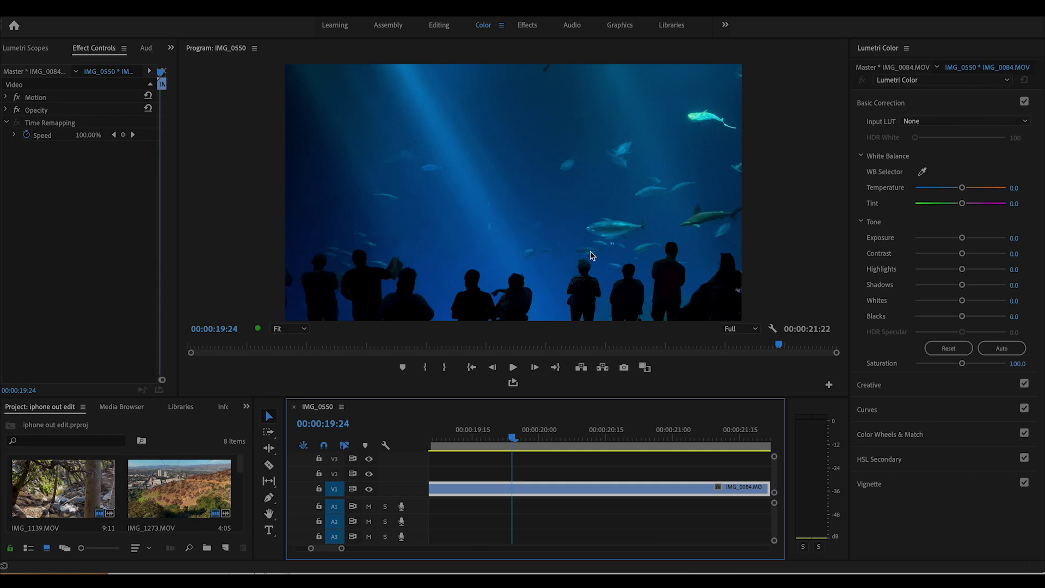
pyautogui.click(956, 250)
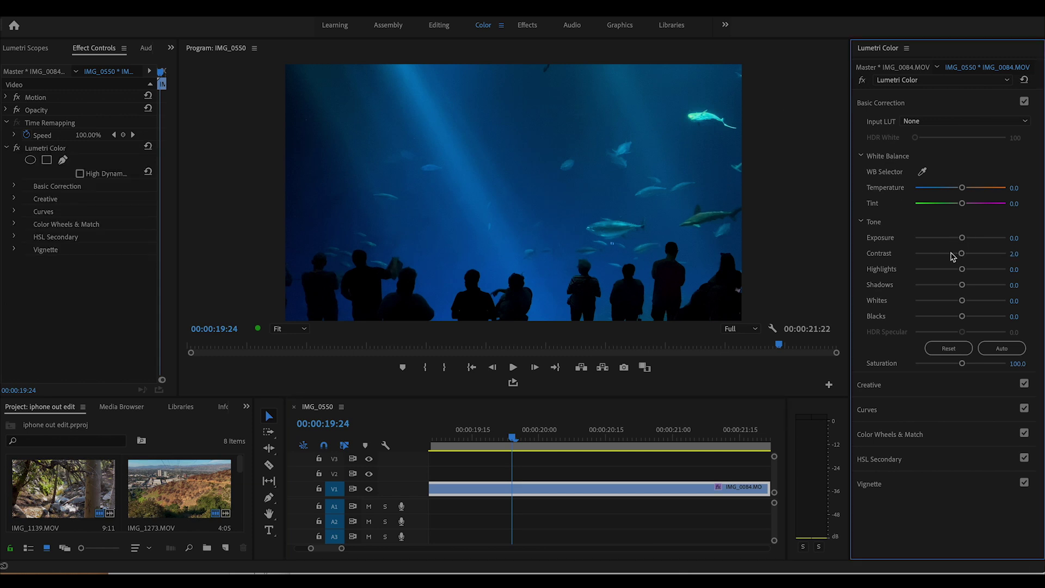
pyautogui.click(861, 221)
pyautogui.click(861, 156)
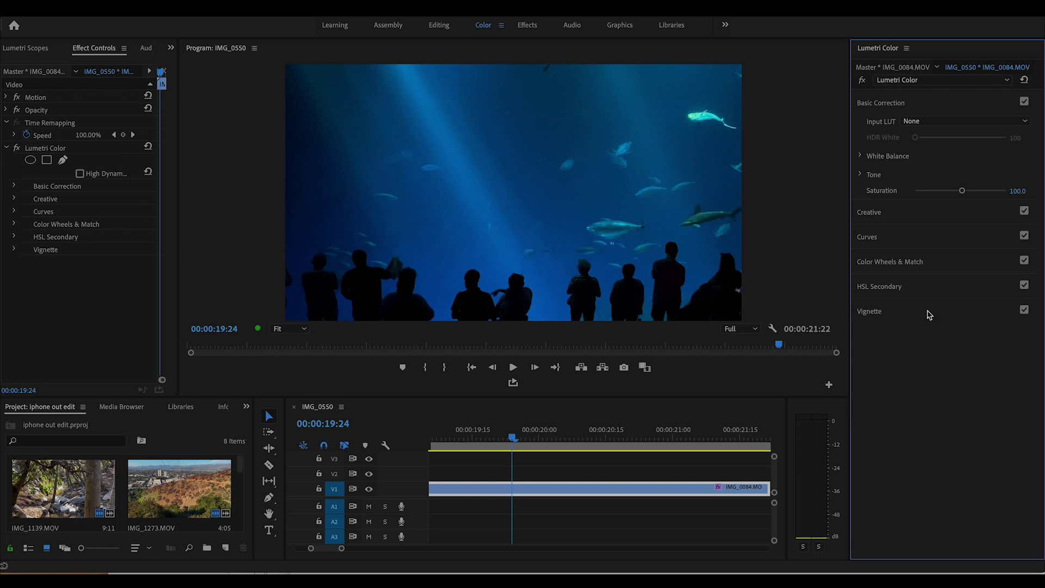
# Add a vignette to the aquarium clip with Amount -0.9, Midpoint 47.7 and Feather 66.2, and compare it on and off.
pyautogui.click(929, 313)
pyautogui.moveTo(963, 246); pyautogui.dragTo(956, 247)
pyautogui.moveTo(945, 248); pyautogui.dragTo(974, 293)
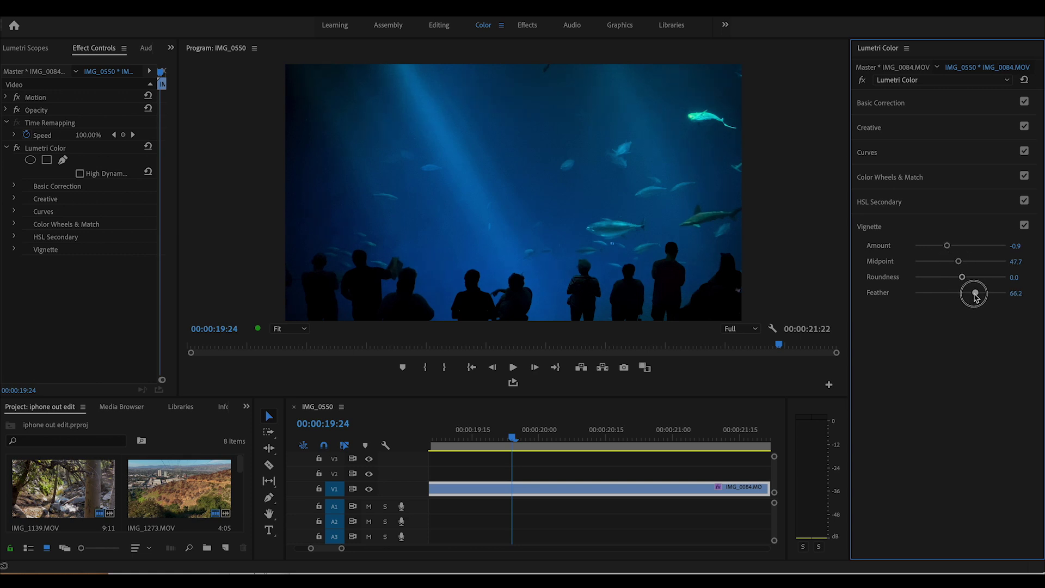
pyautogui.click(1023, 228)
pyautogui.click(1023, 228)
pyautogui.click(1023, 227)
pyautogui.click(1023, 227)
# Go back to 00:00:01:00 on the creek clip and open the export settings for the sequence.
pyautogui.moveTo(514, 433); pyautogui.dragTo(482, 434)
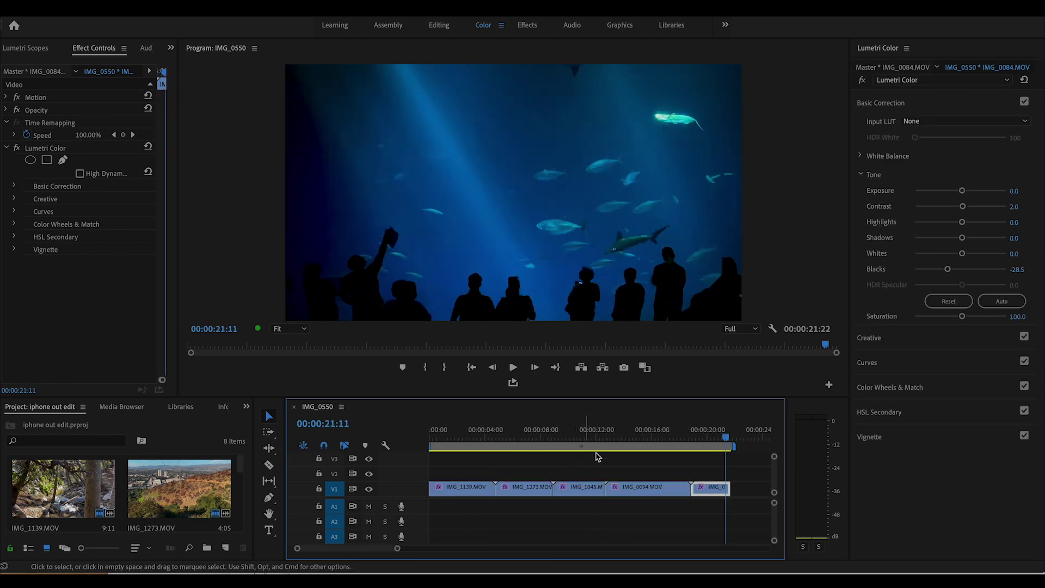
pyautogui.moveTo(725, 437); pyautogui.dragTo(442, 430)
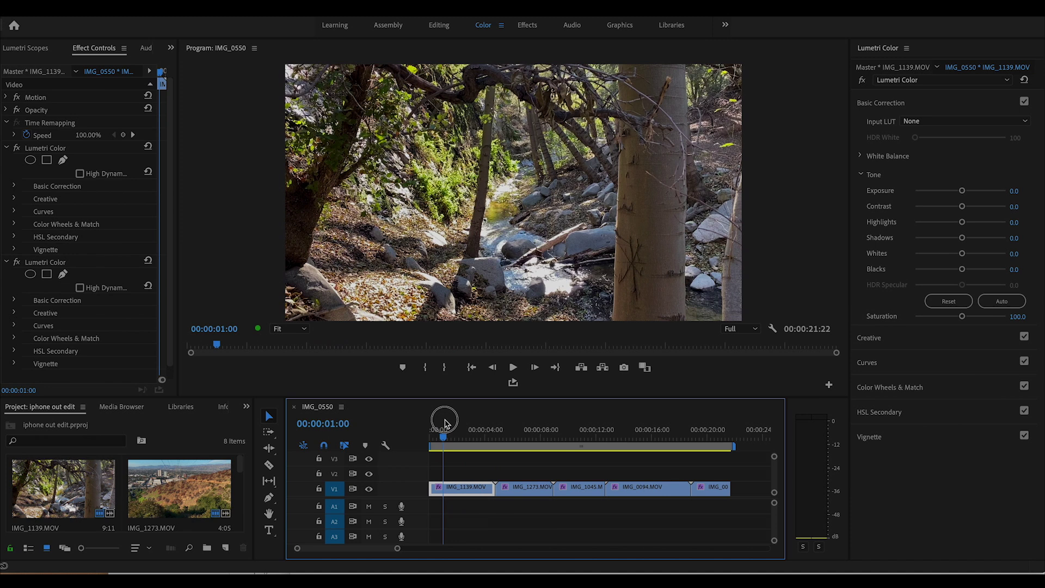
pyautogui.press('super+m')
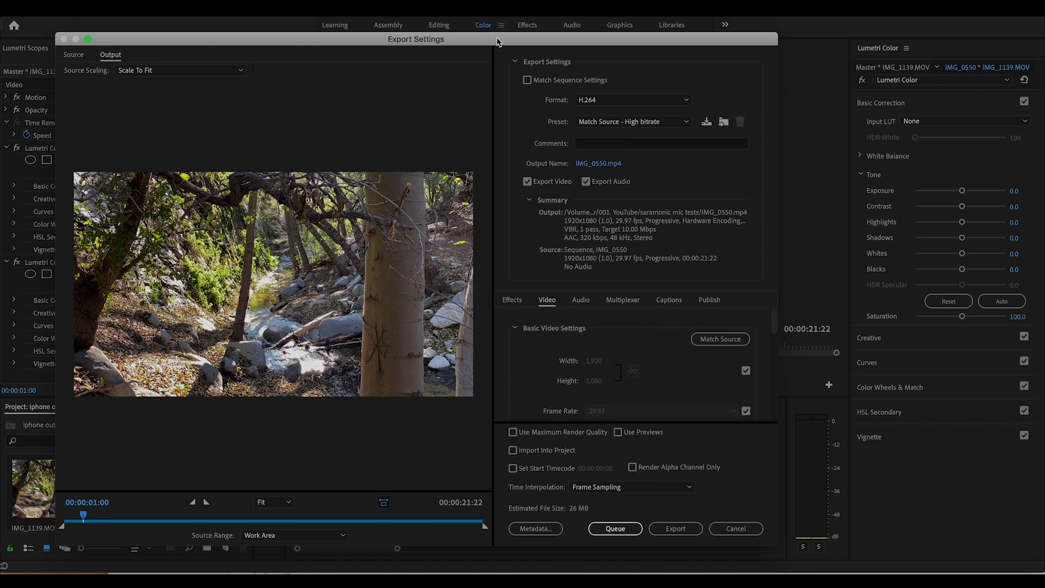
pyautogui.moveTo(496, 41); pyautogui.dragTo(558, 34)
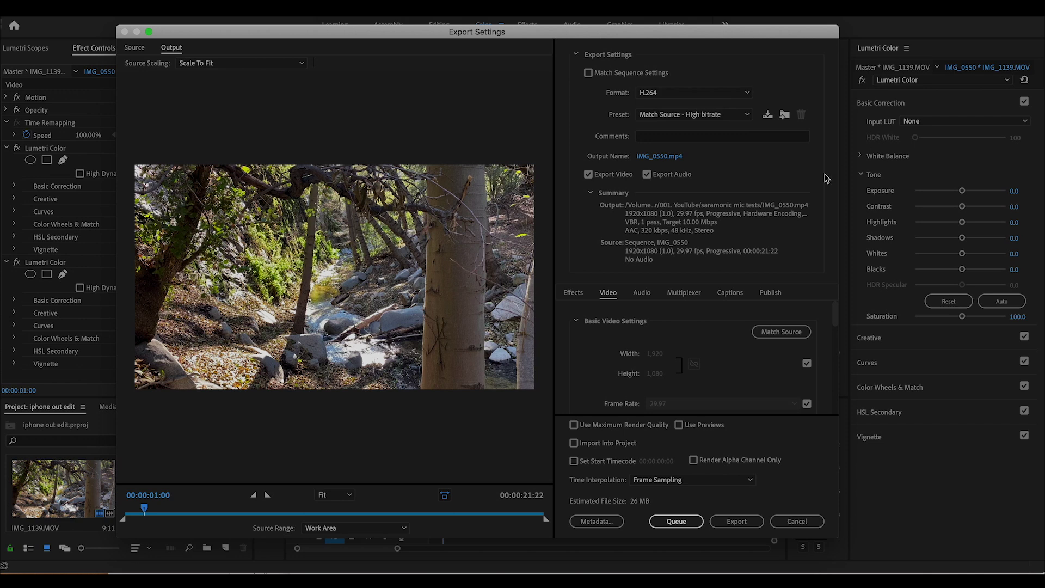
# Set the export format to QuickTime with the Apple ProRes 422 preset, and review the other available presets.
pyautogui.click(668, 92)
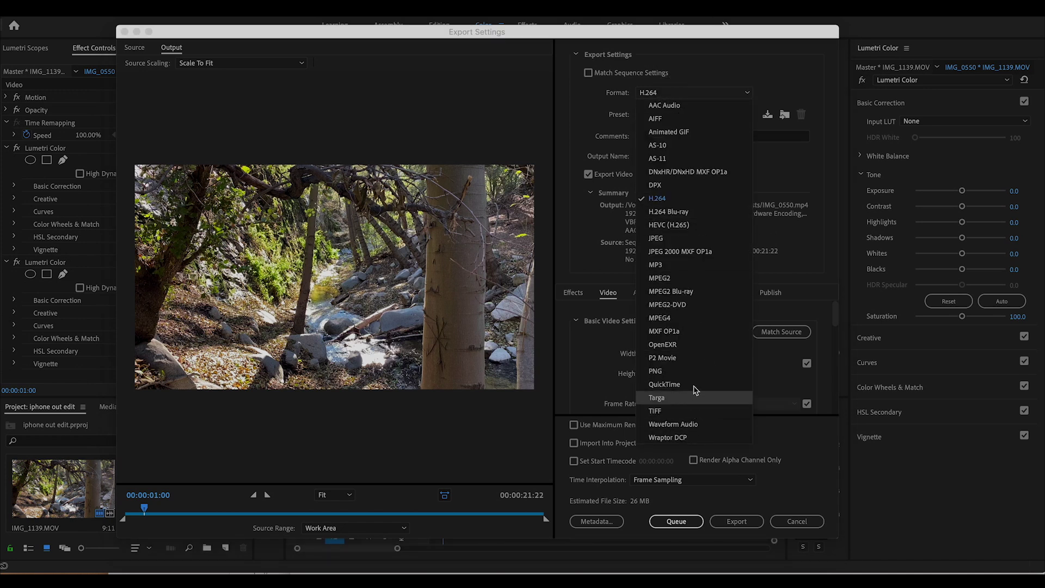
pyautogui.click(664, 385)
pyautogui.click(681, 114)
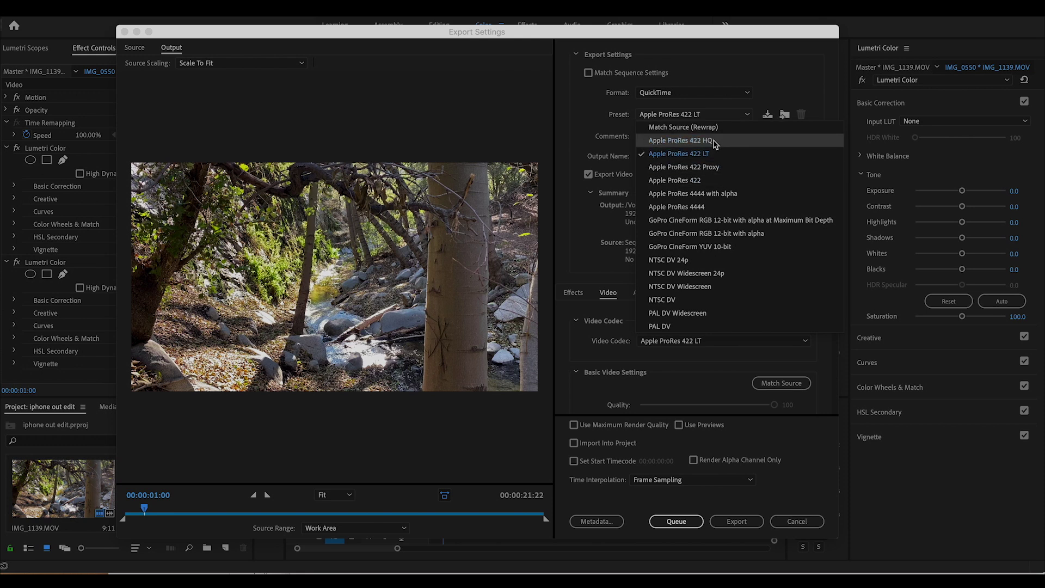
pyautogui.click(689, 182)
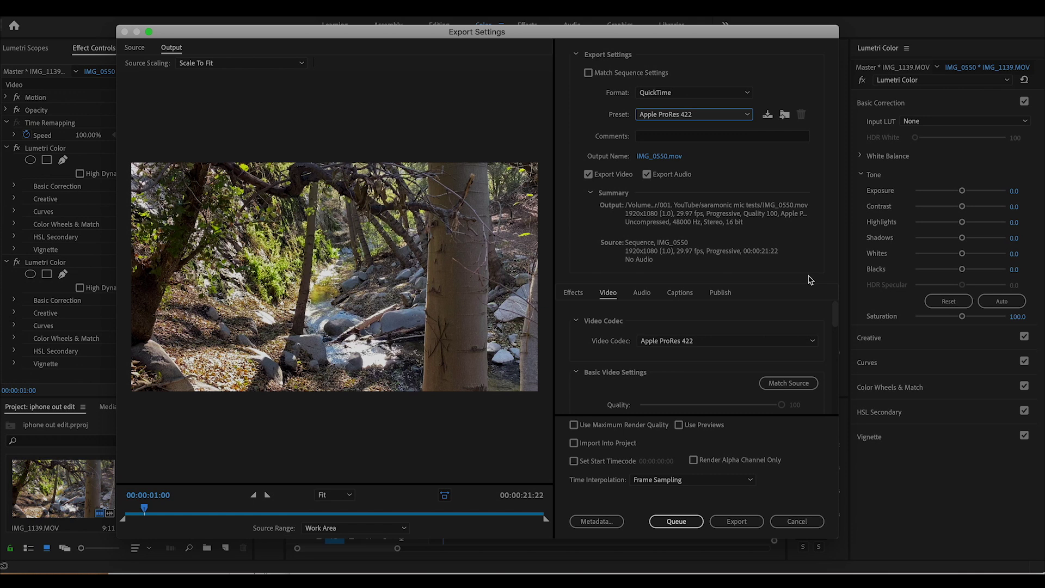
pyautogui.click(707, 113)
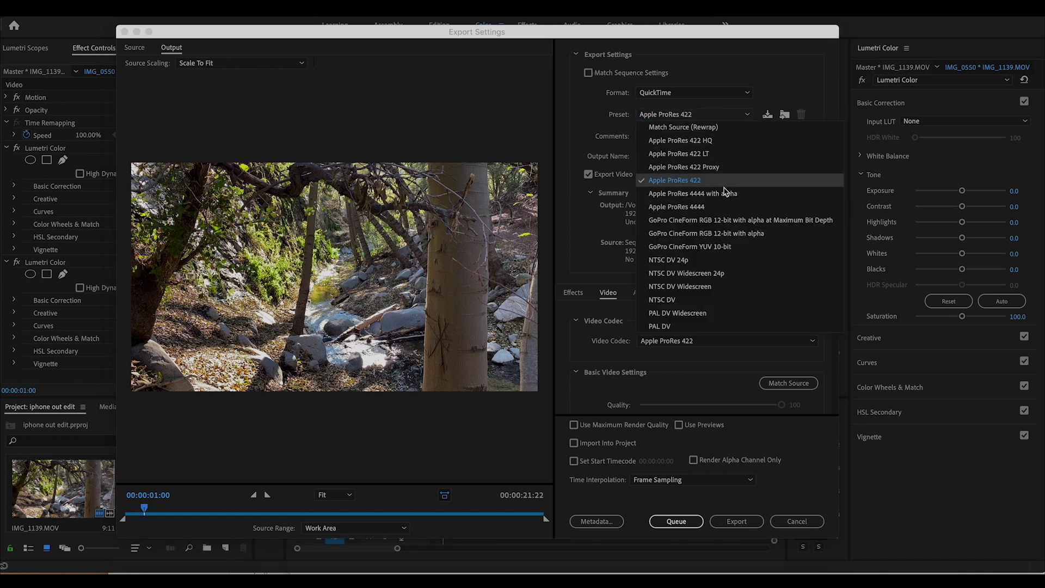
pyautogui.click(738, 76)
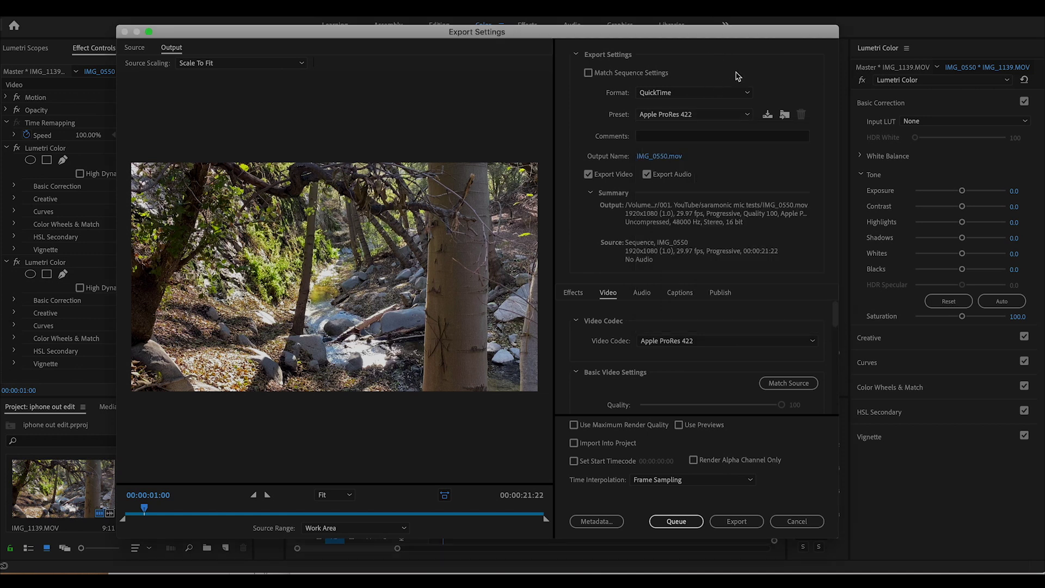